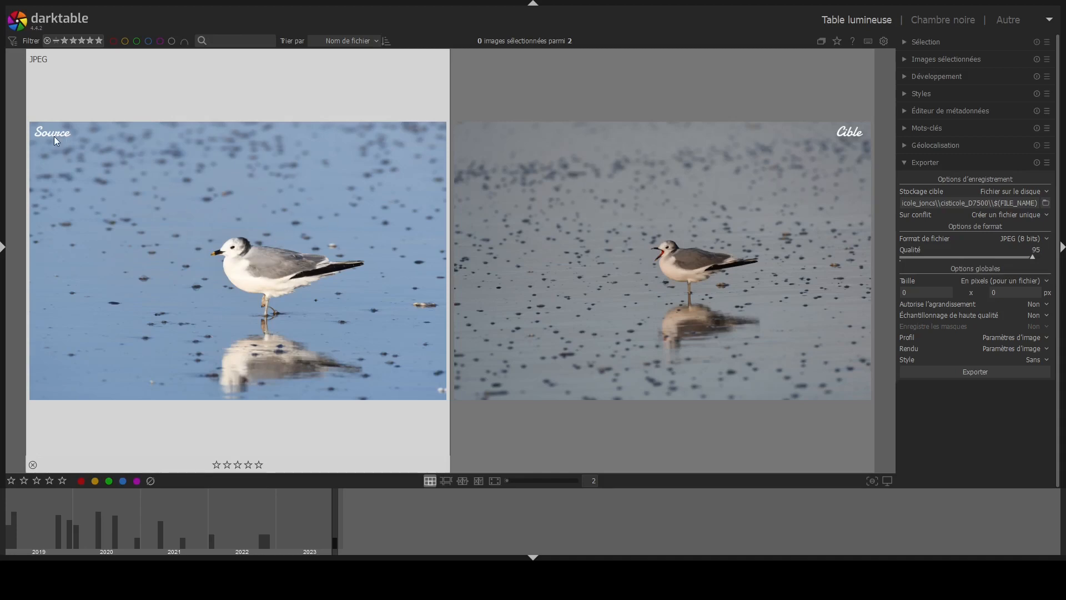
Step: Open the Source image in the darkroom and set its white balance to Neutre boîtier
left_click(350, 250)
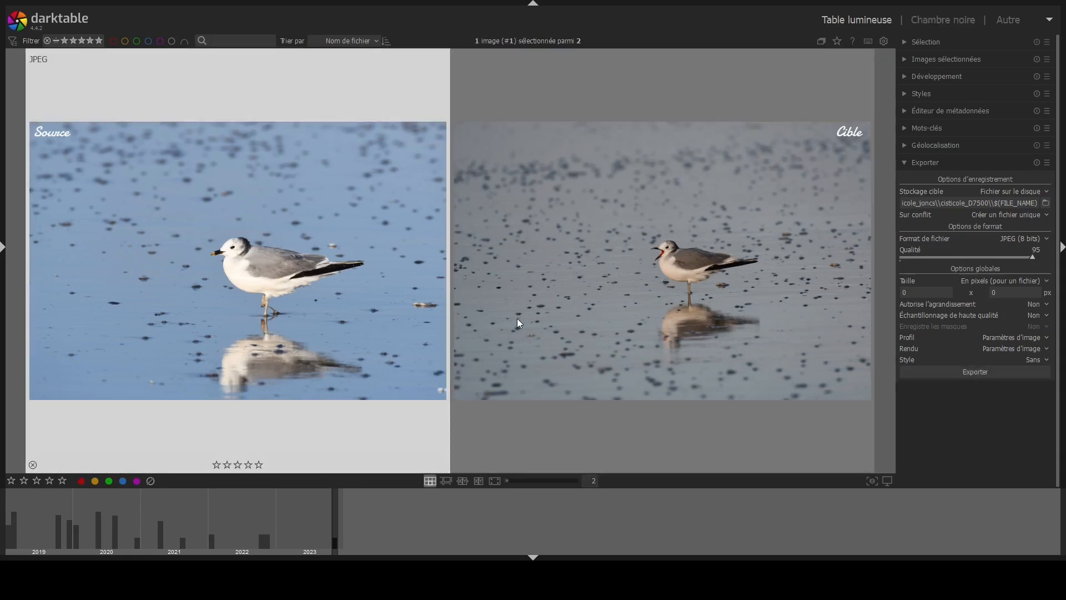
key("d")
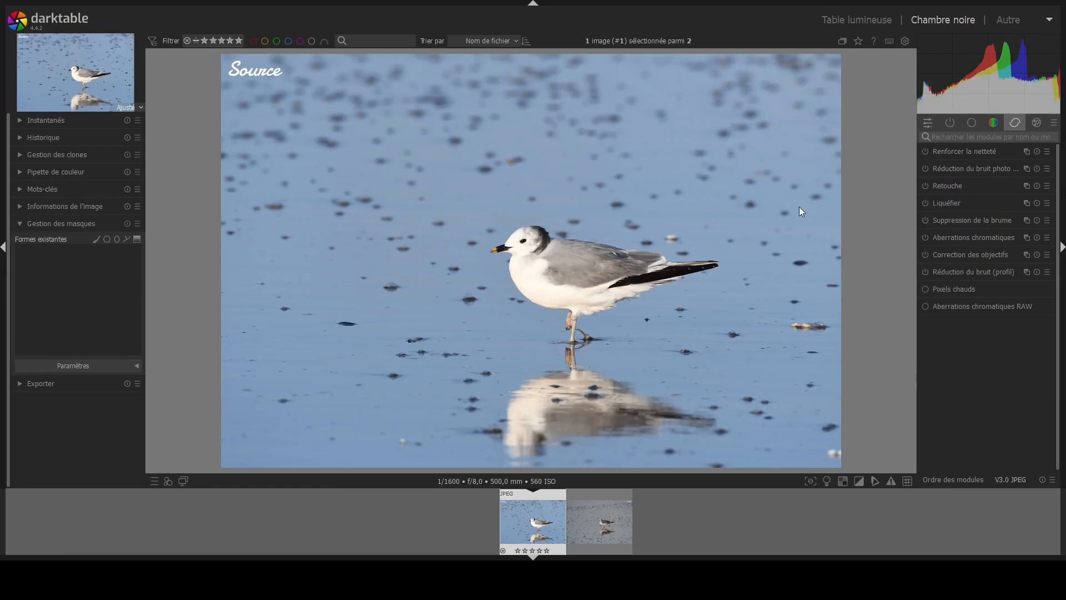
left_click(972, 123)
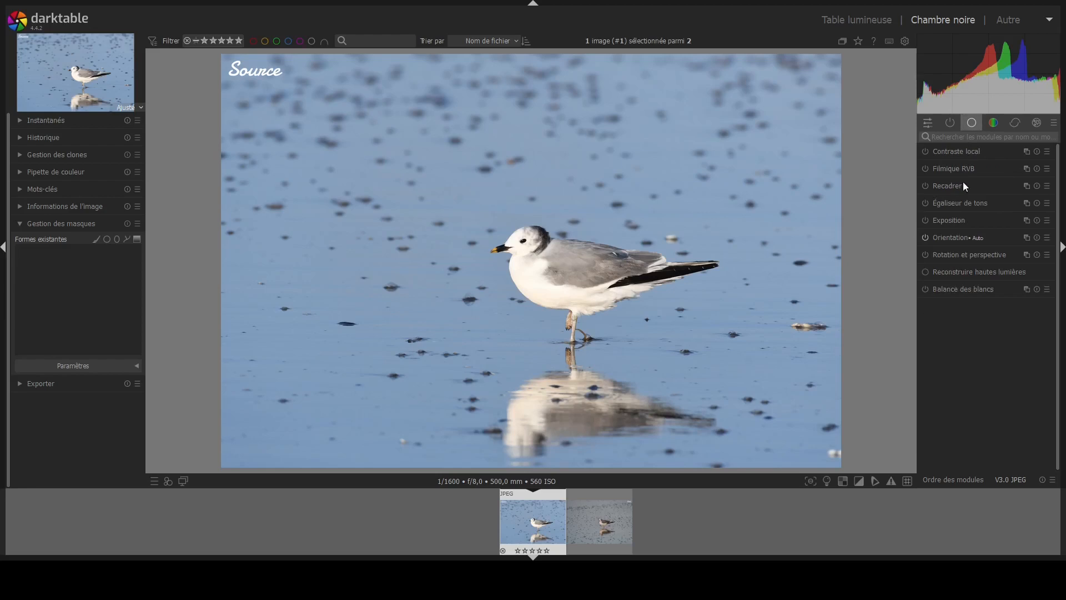
left_click(982, 290)
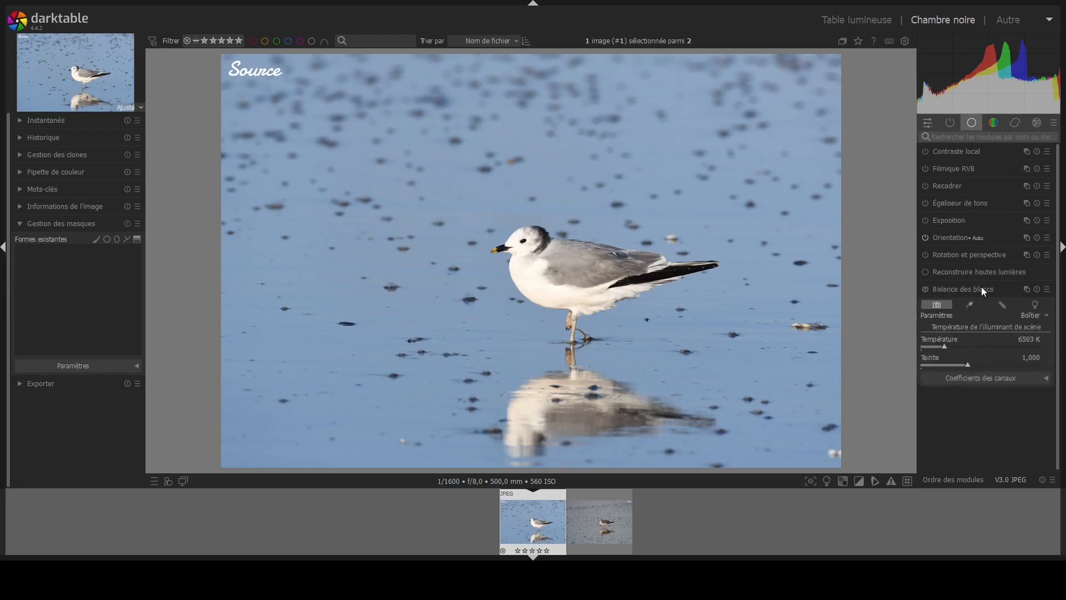
left_click(1025, 341)
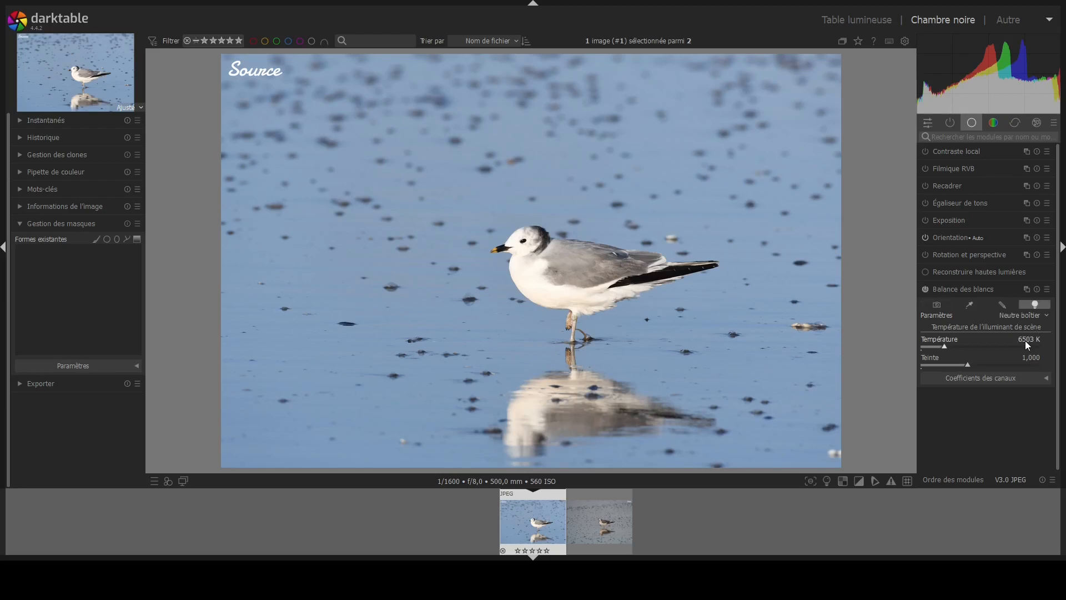
left_click(981, 289)
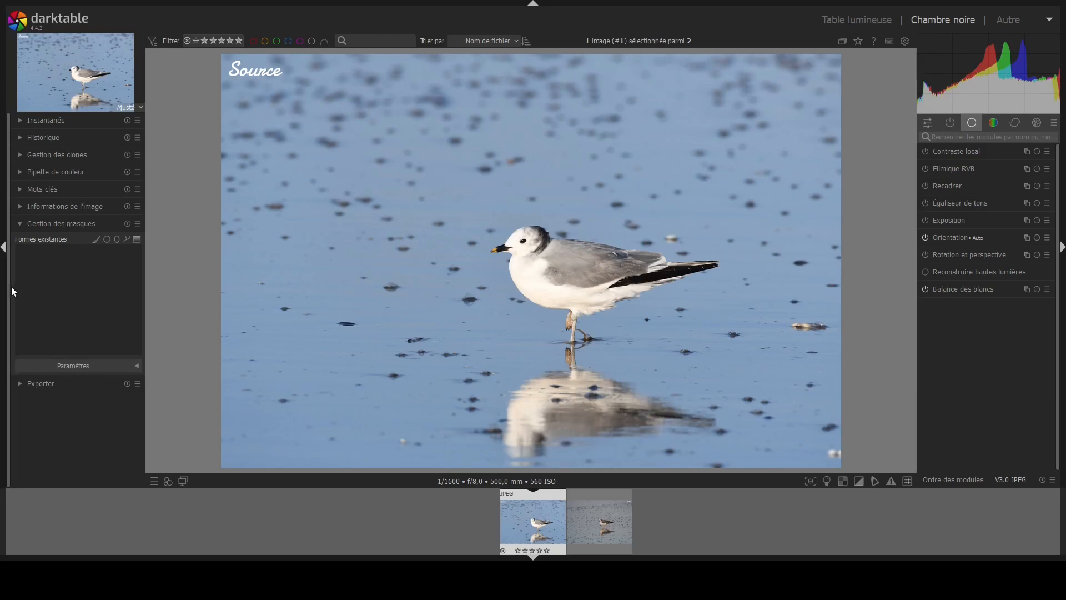
Step: Sample the average RGB colour of a rectangle of blue water beside the bird and add it as a live sample
left_click(113, 366)
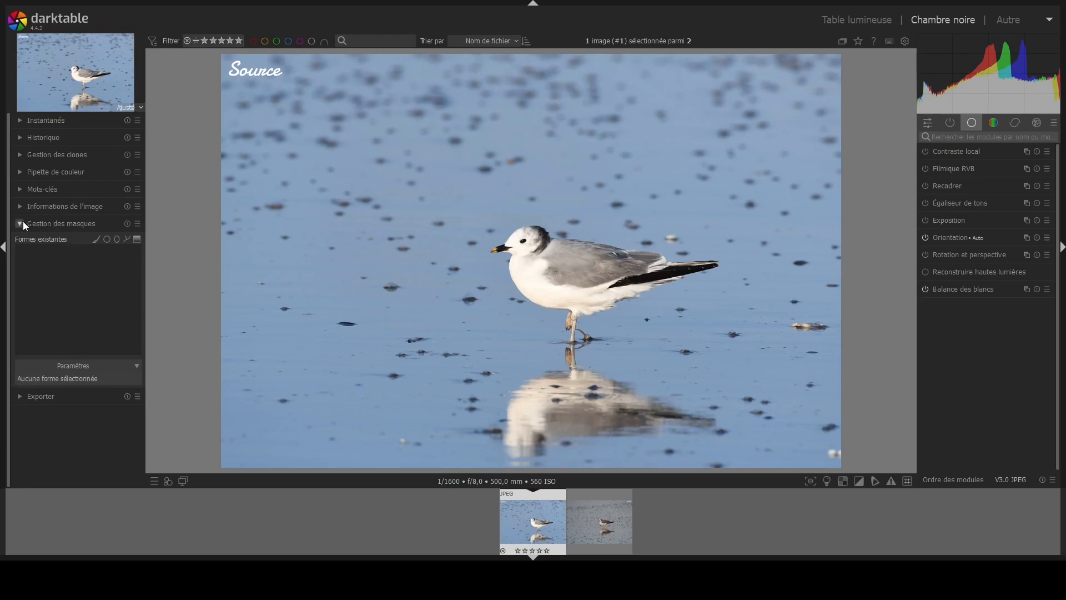
left_click(50, 172)
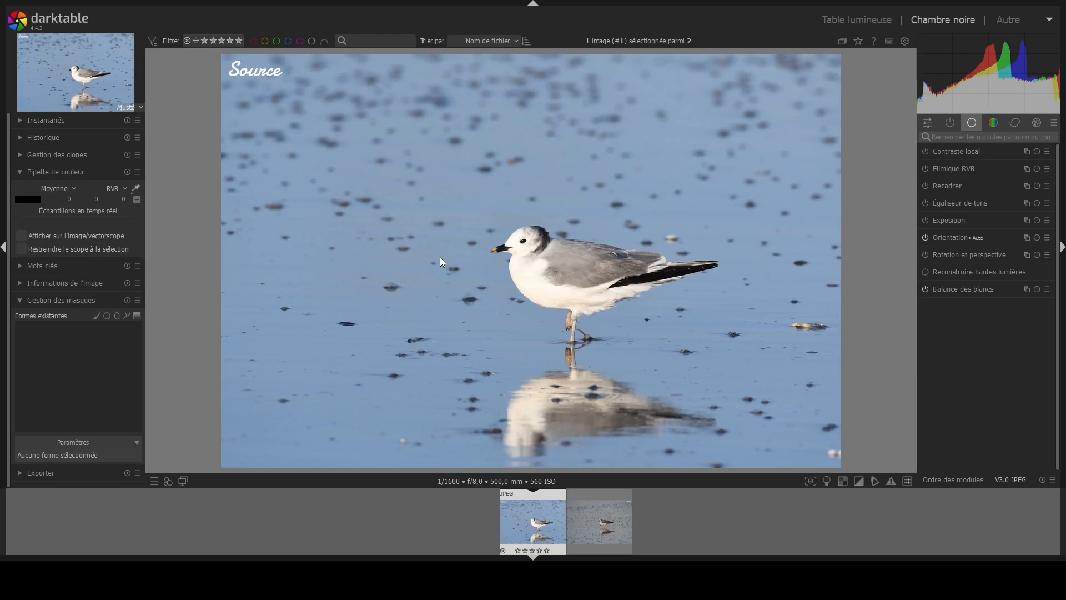
left_click(136, 189)
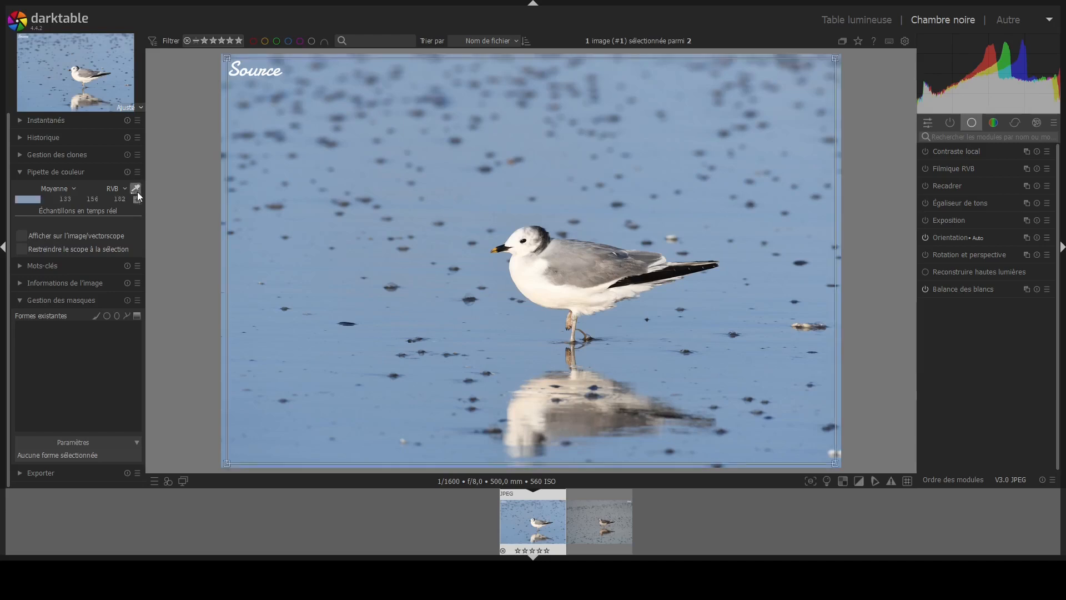
left_click_drag(228, 60, 245, 223)
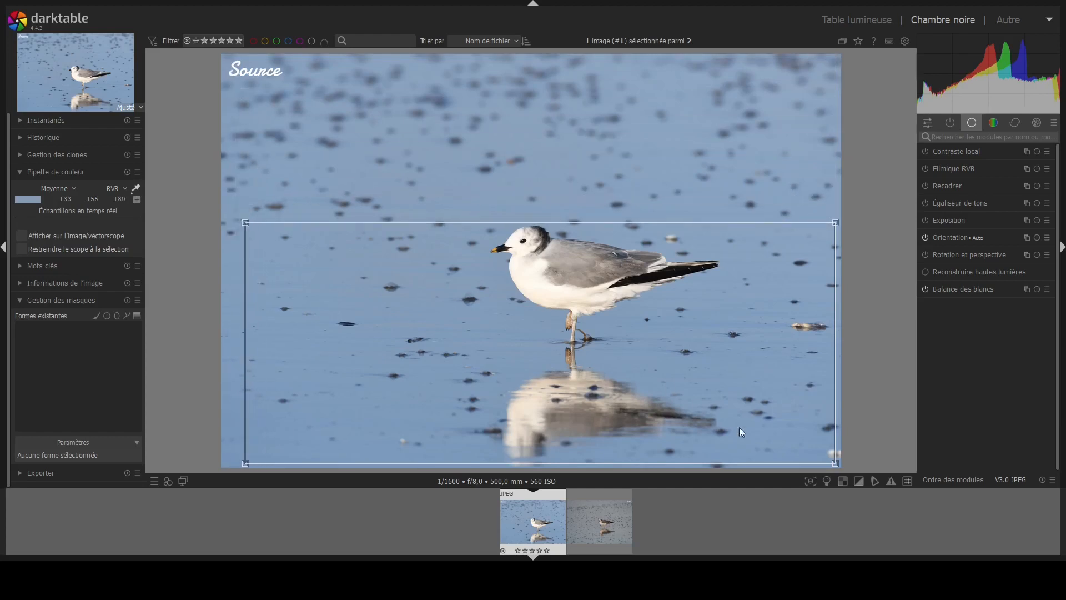
left_click_drag(842, 467, 361, 349)
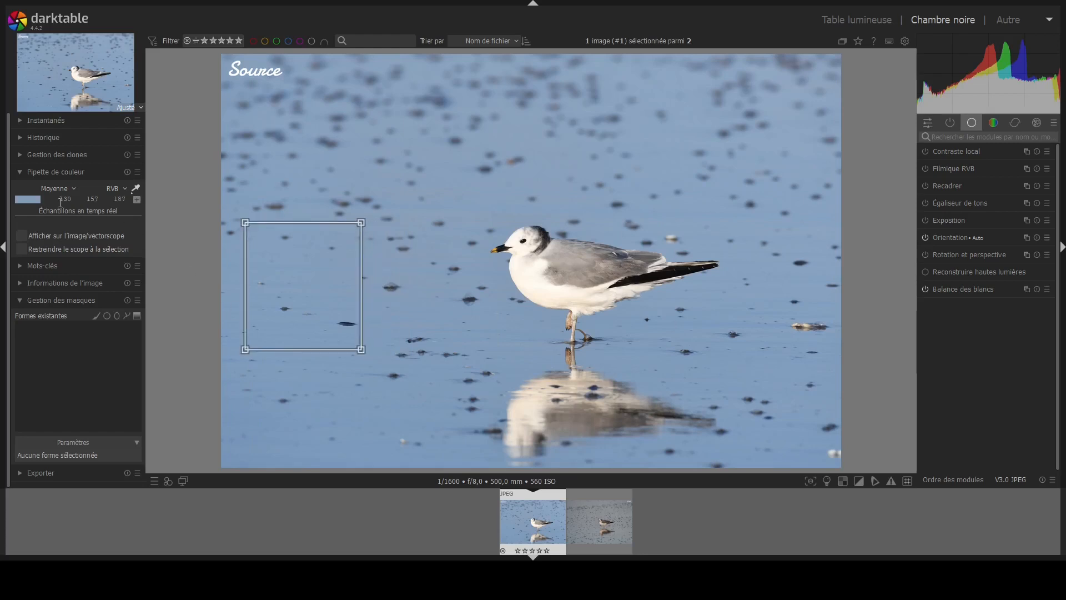
left_click(136, 200)
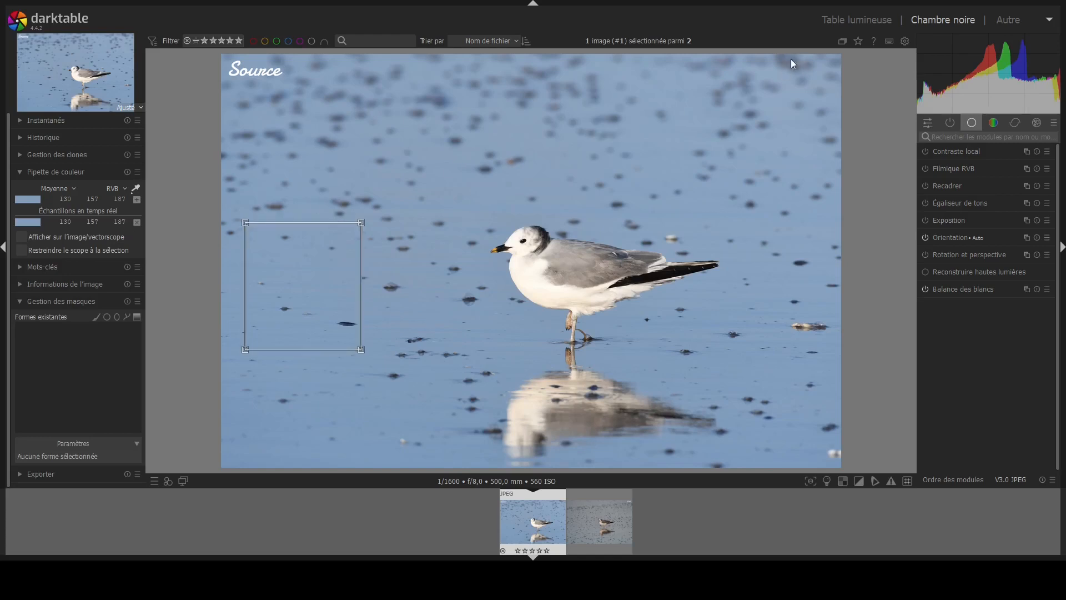
Step: Reopen the Source image from the lighttable and take a snapshot of its current state
left_click(834, 22)
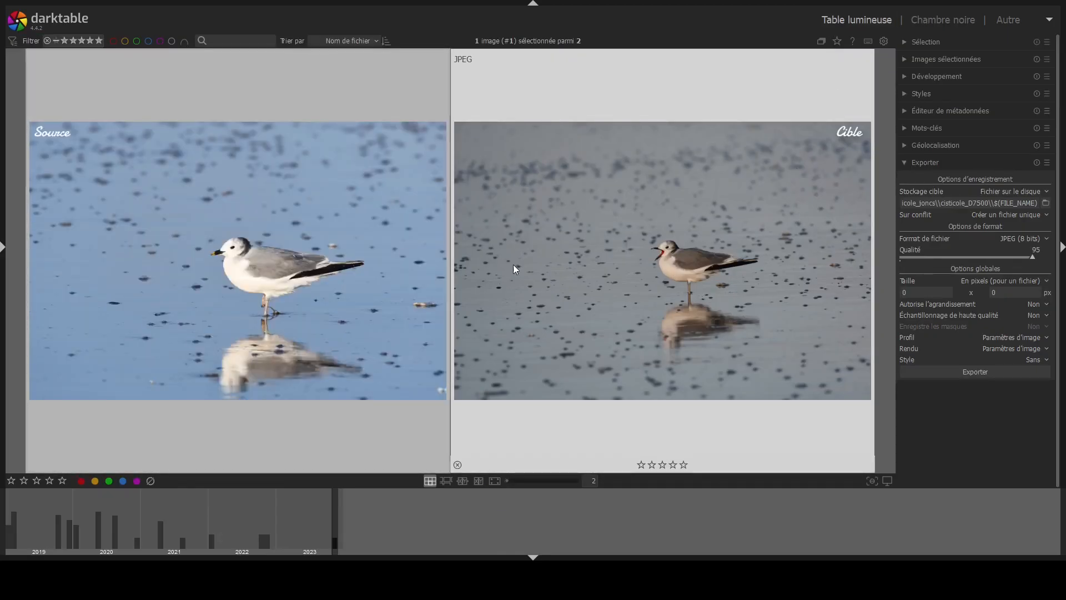
double_click(365, 284)
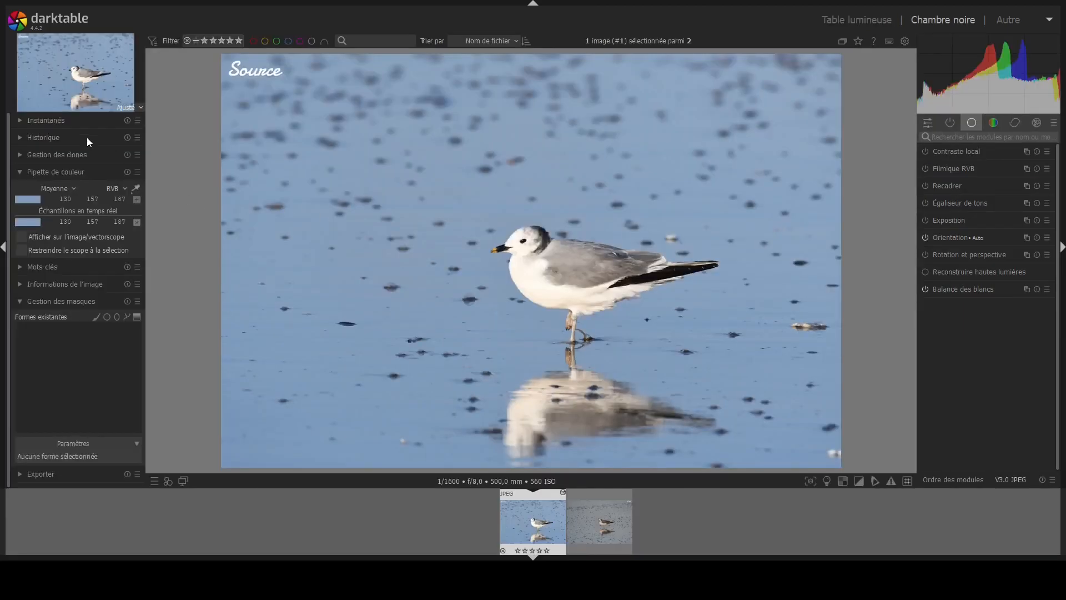
left_click(16, 137)
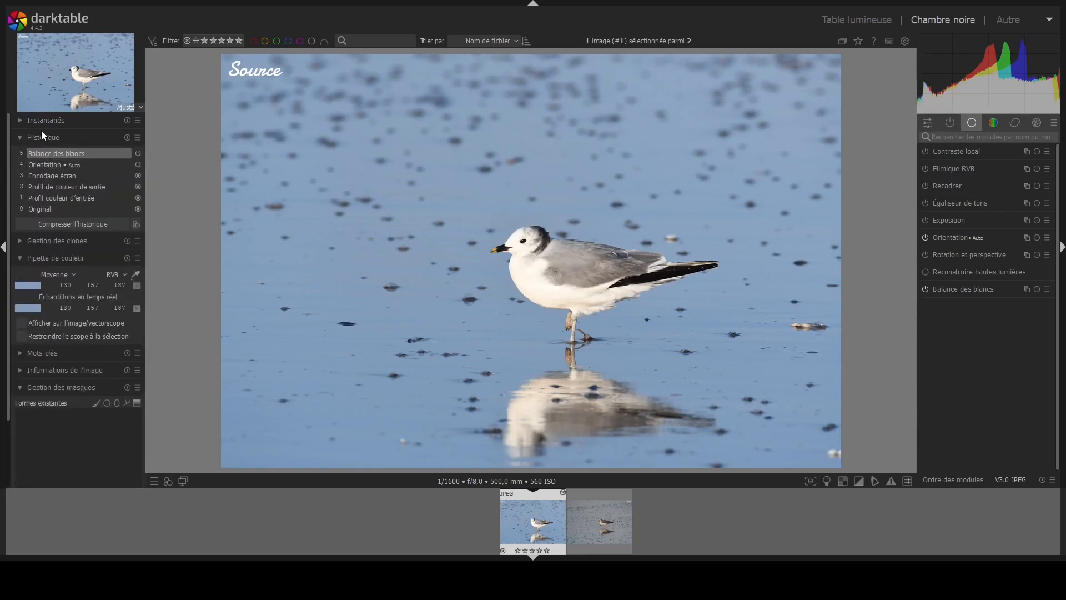
left_click(21, 118)
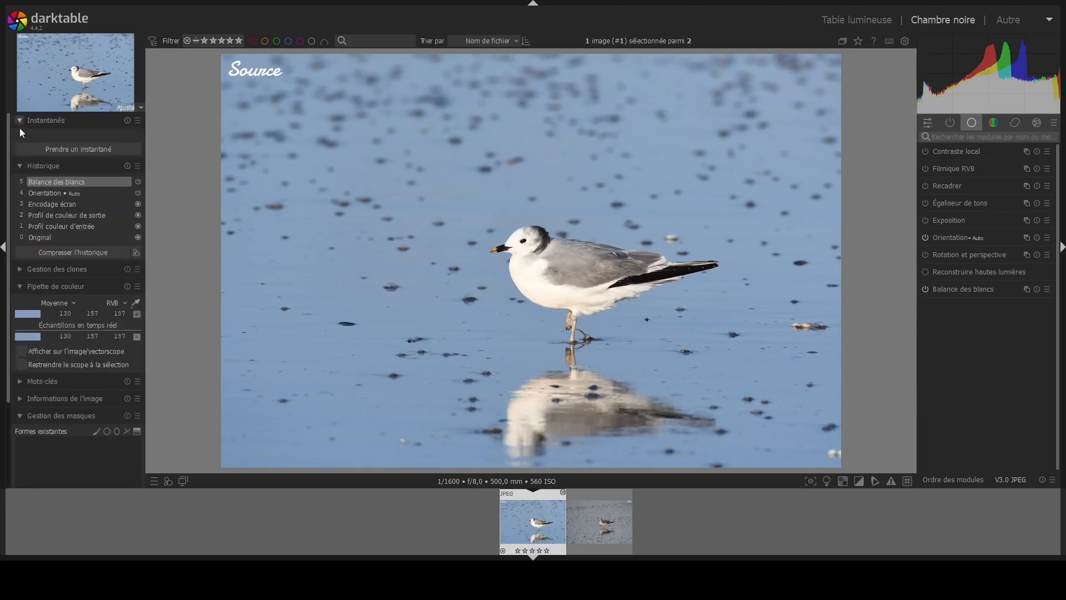
left_click(61, 148)
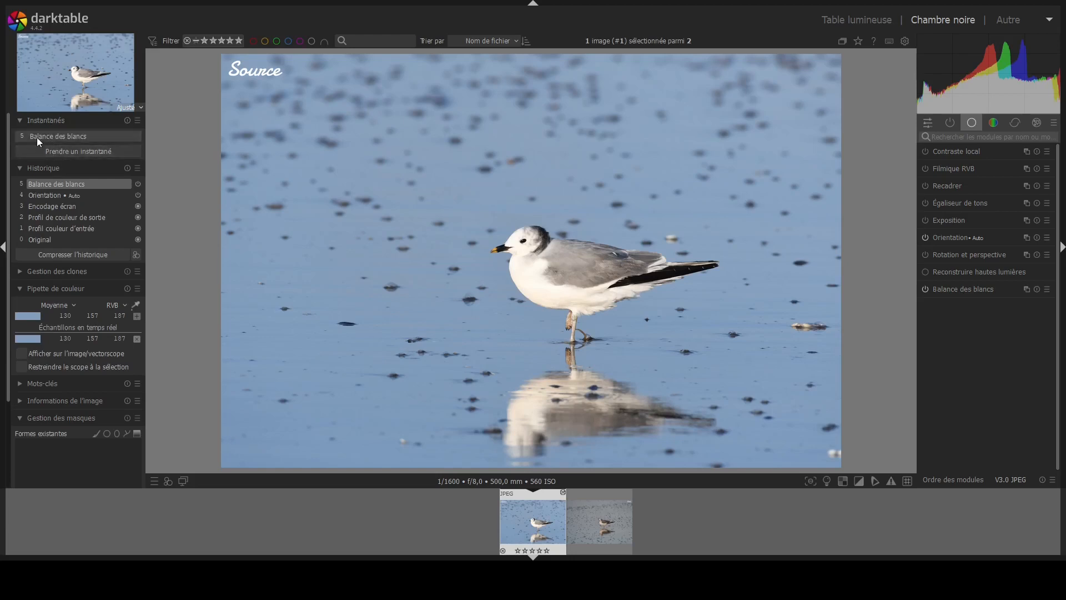
Step: Open the Cible image in the darkroom and apply the same white balance setting as on the Source image
left_click(860, 21)
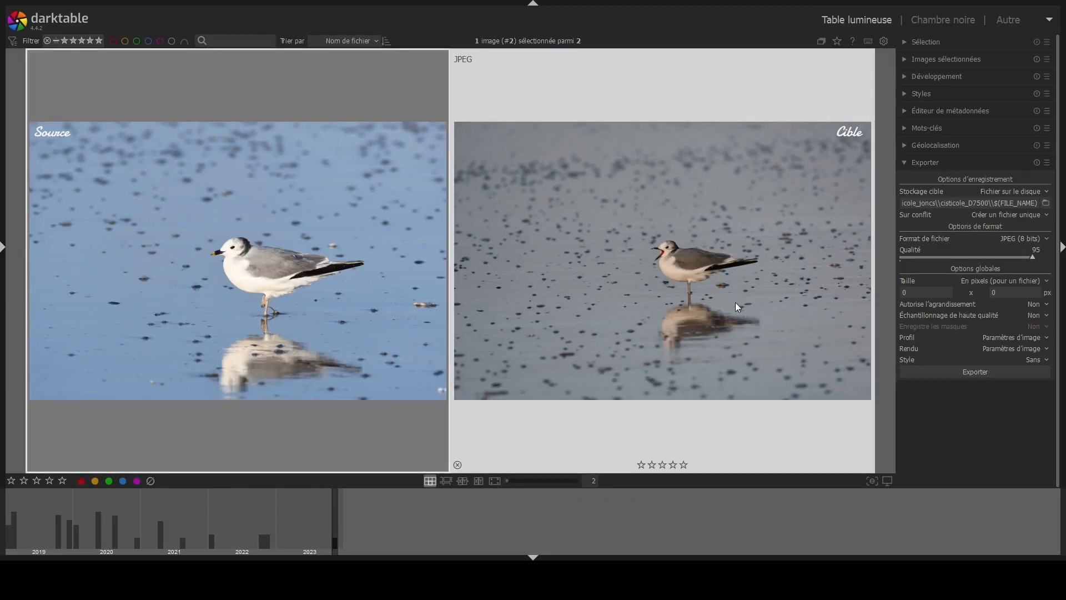
double_click(736, 302)
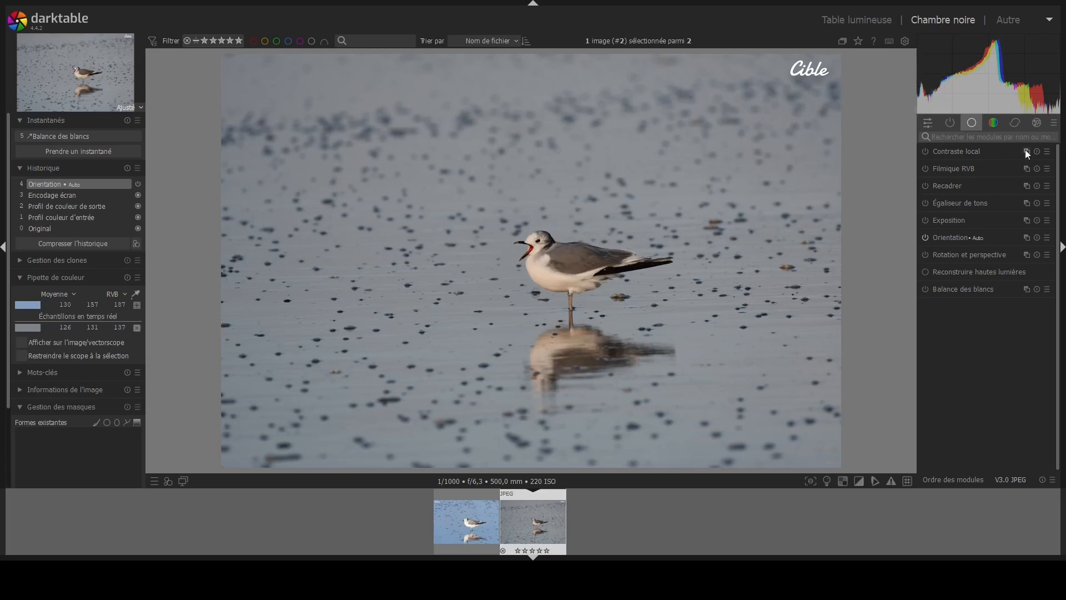
left_click(962, 290)
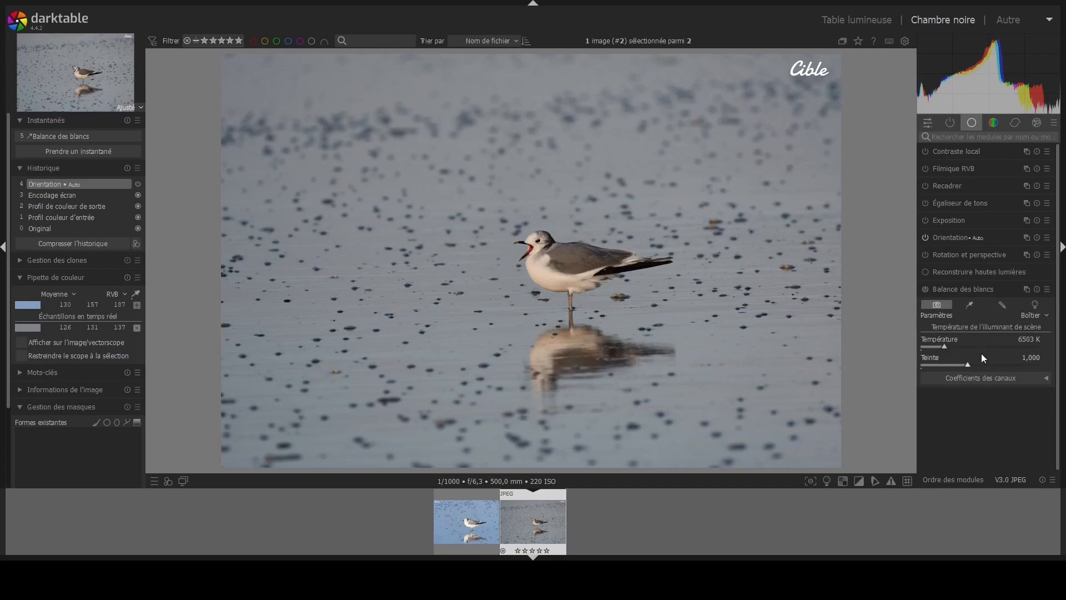
left_click(1030, 339)
left_click(958, 289)
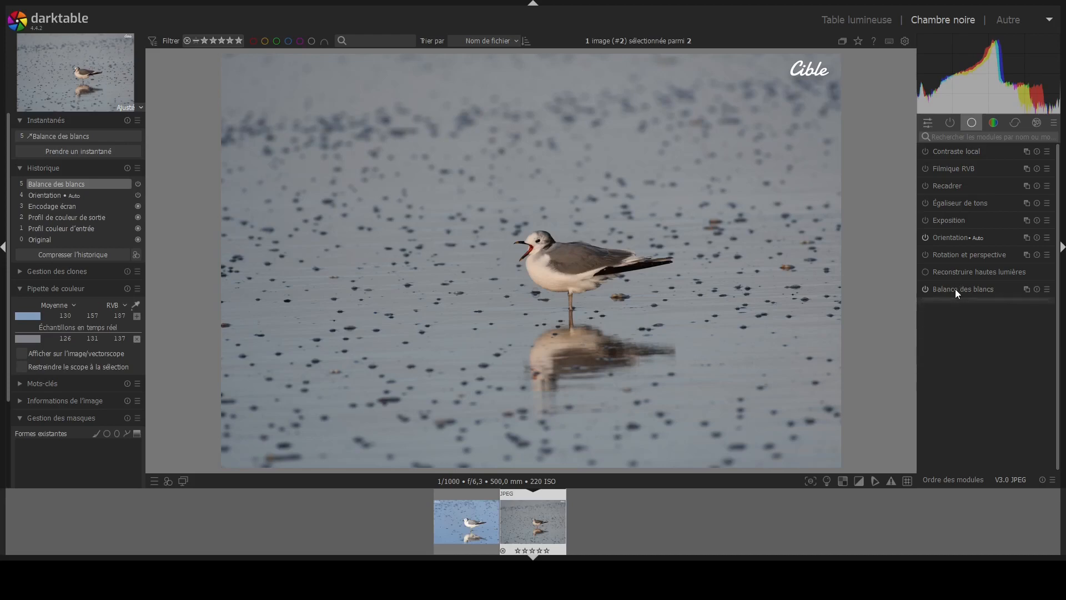
Step: Overlay the Source snapshot on the Cible image and move the split line so only a narrow Source strip remains beside the bird
left_click(44, 136)
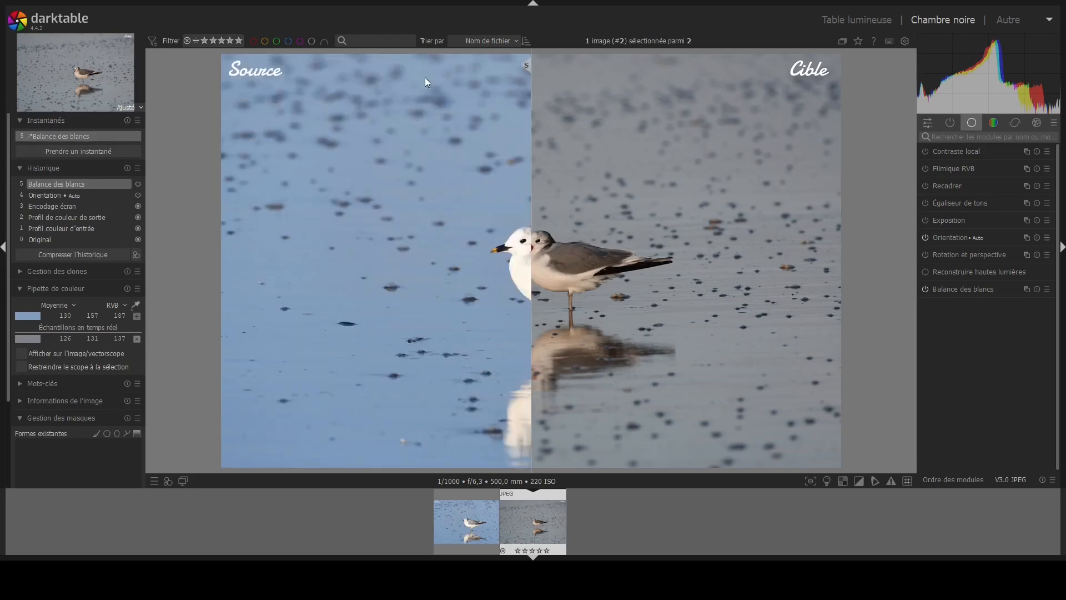
left_click_drag(528, 64, 696, 102)
left_click_drag(842, 108, 325, 154)
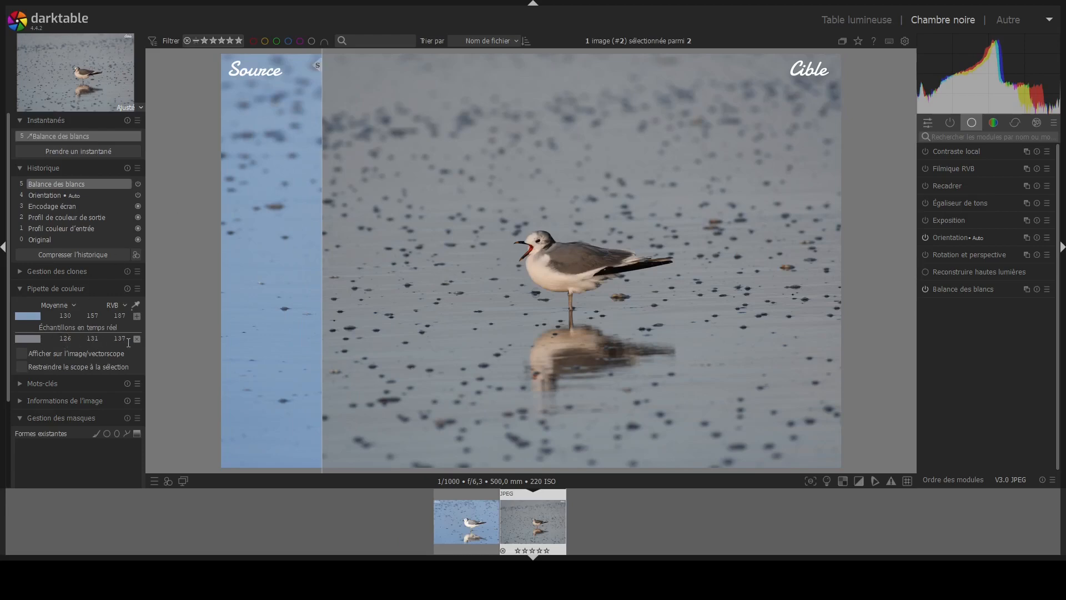
Step: Enable Calibration des couleurs on the Cible image with CAT16 (CIECAM16) adaptation and the illuminant identical to the pipeline
left_click(994, 127)
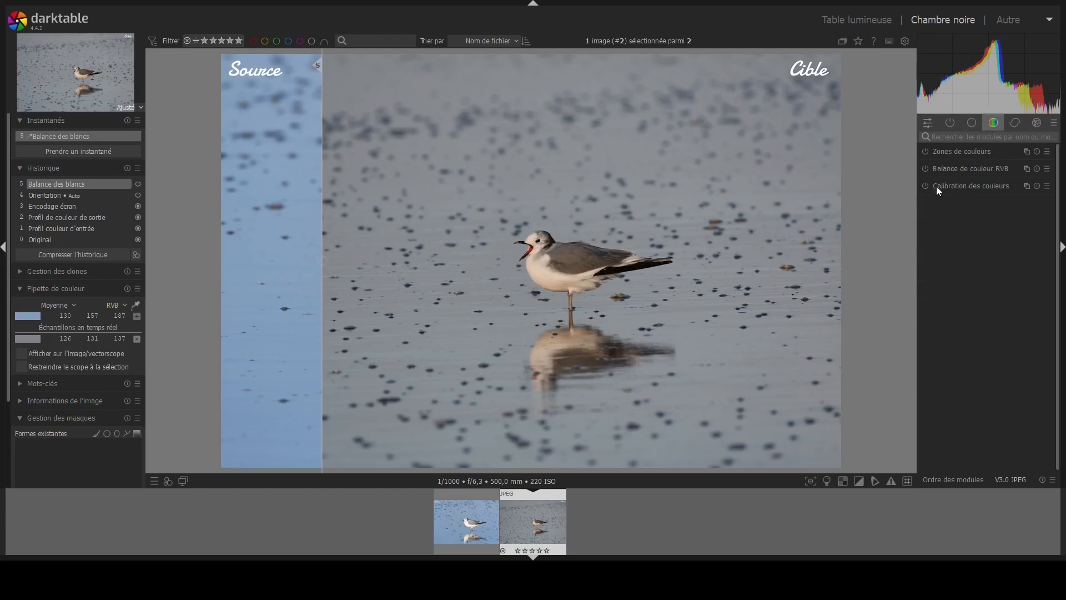
left_click(958, 188)
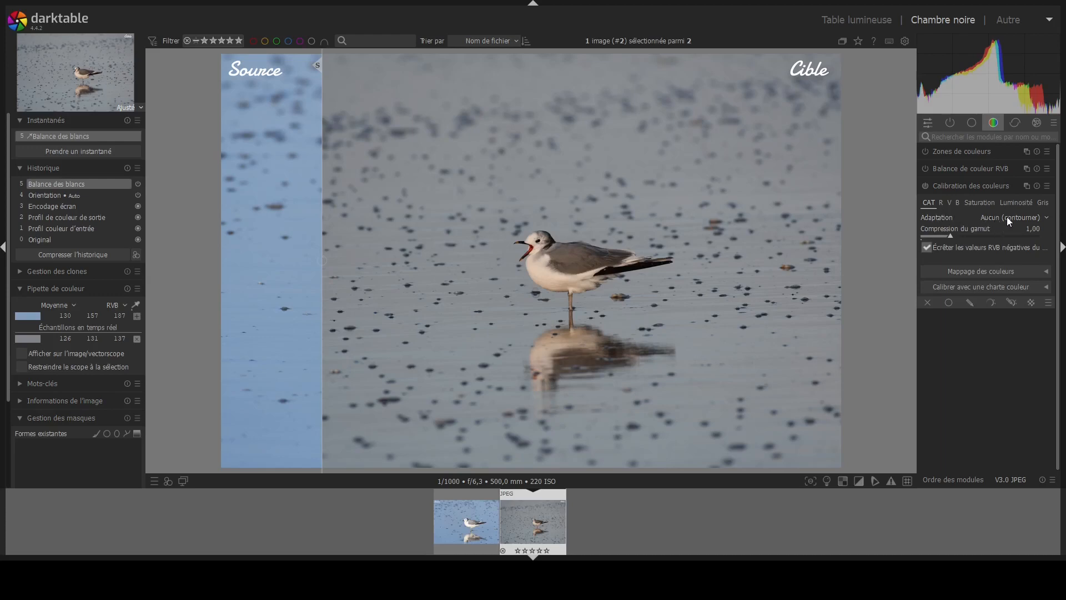
left_click(1004, 187)
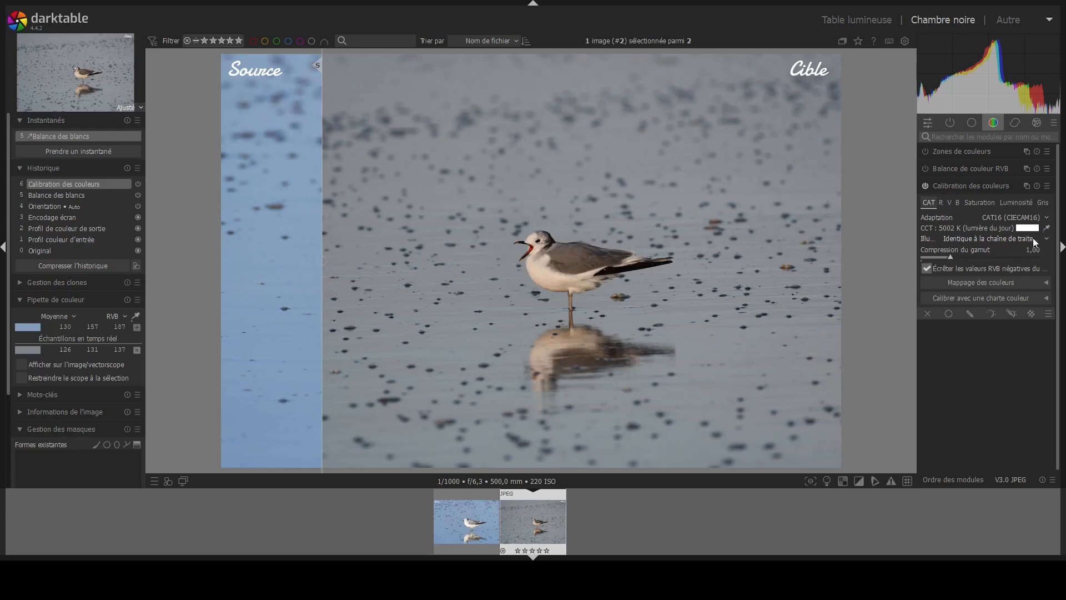
Step: Set the red input of the R channel to +1,014 in Calibration des couleurs
left_click(942, 203)
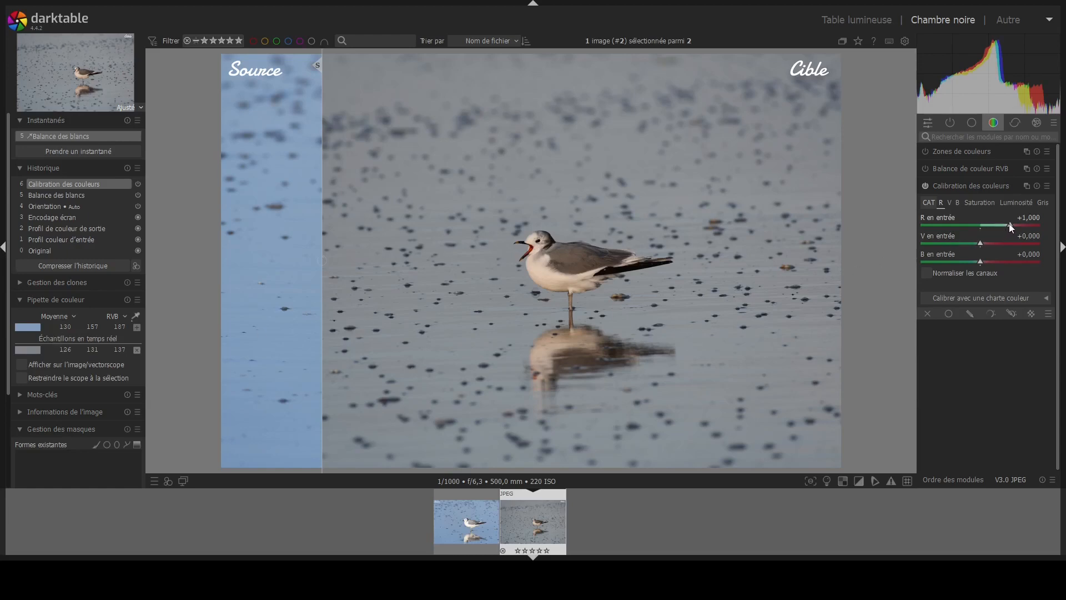
scroll(1010, 223, "down", 2)
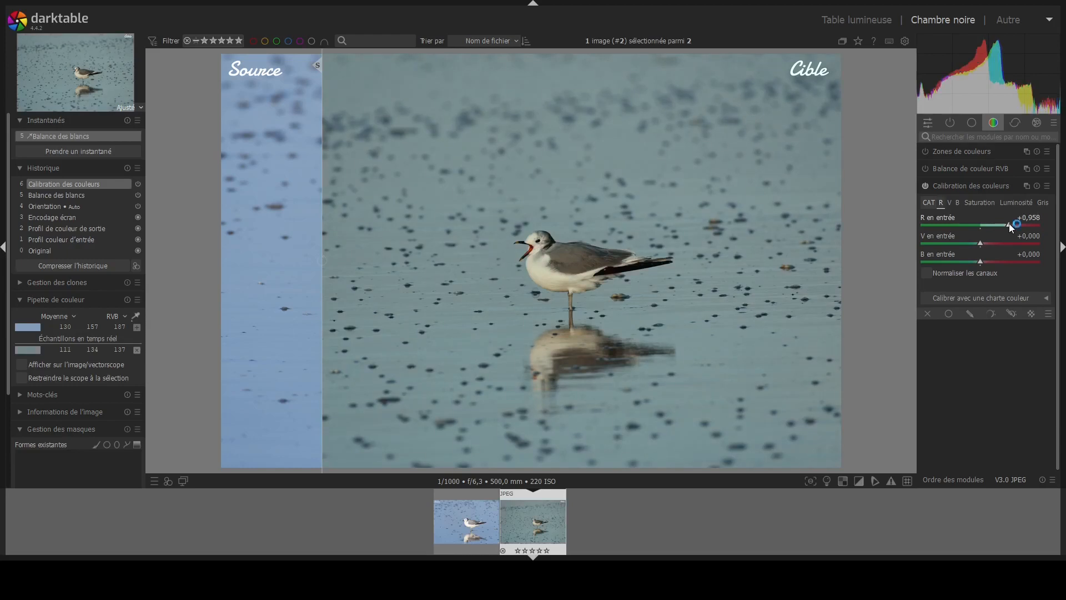
left_click_drag(1008, 223, 1012, 225)
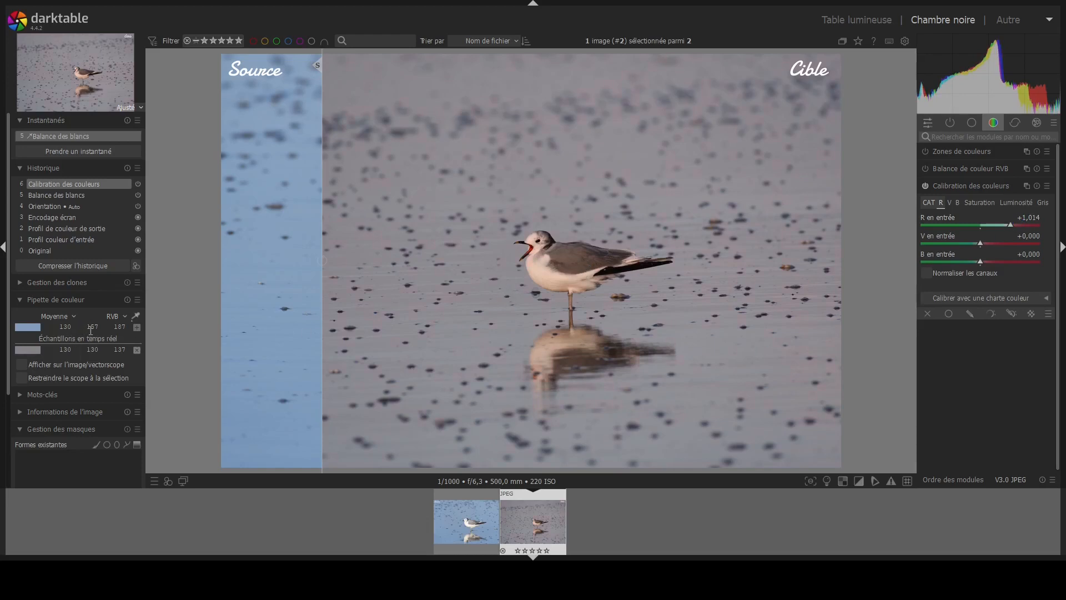
Step: Set the green input of the V channel to +1,237 and the red input of the R channel to +1,200
left_click(951, 202)
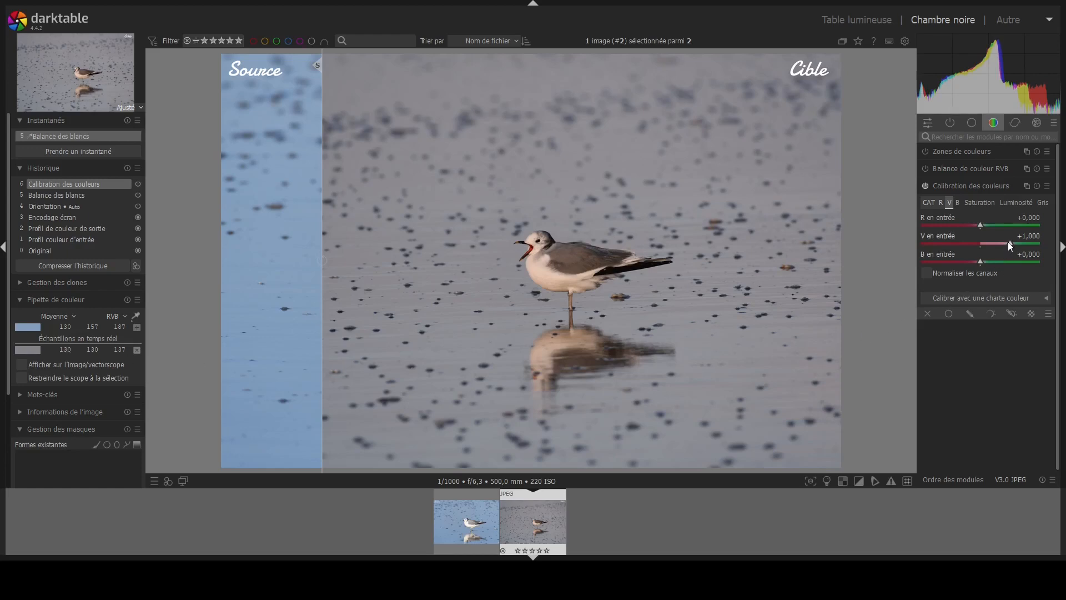
left_click_drag(1010, 241, 1017, 238)
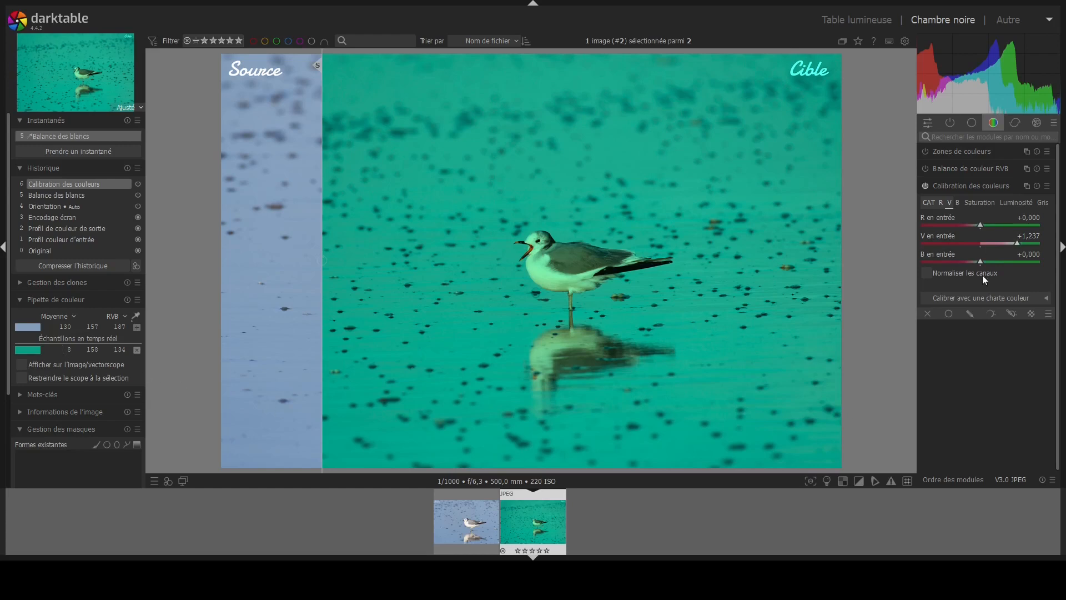
left_click(942, 203)
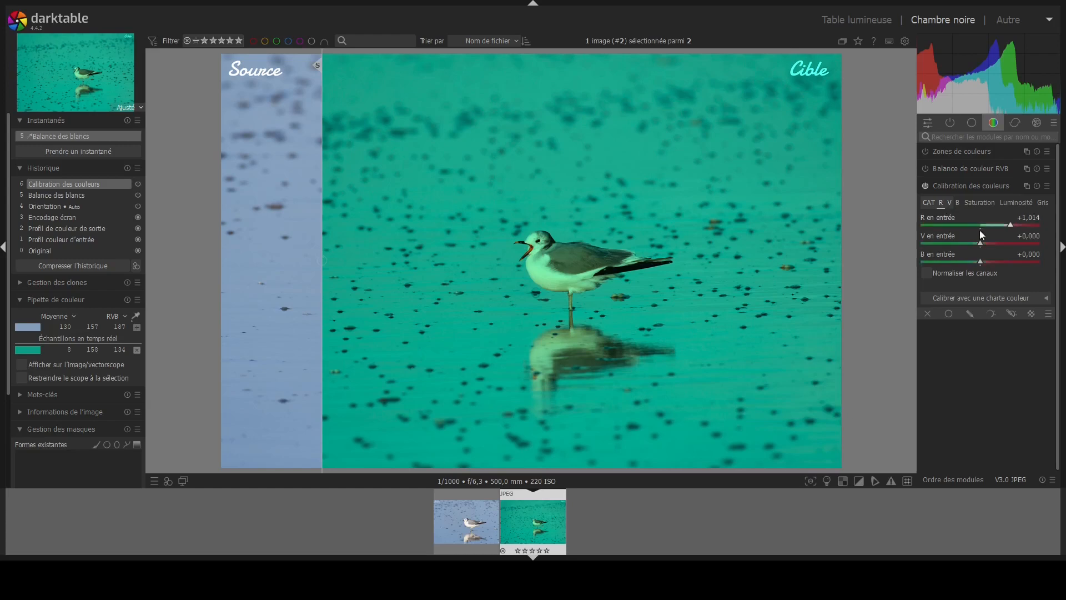
left_click_drag(1012, 229, 1011, 228)
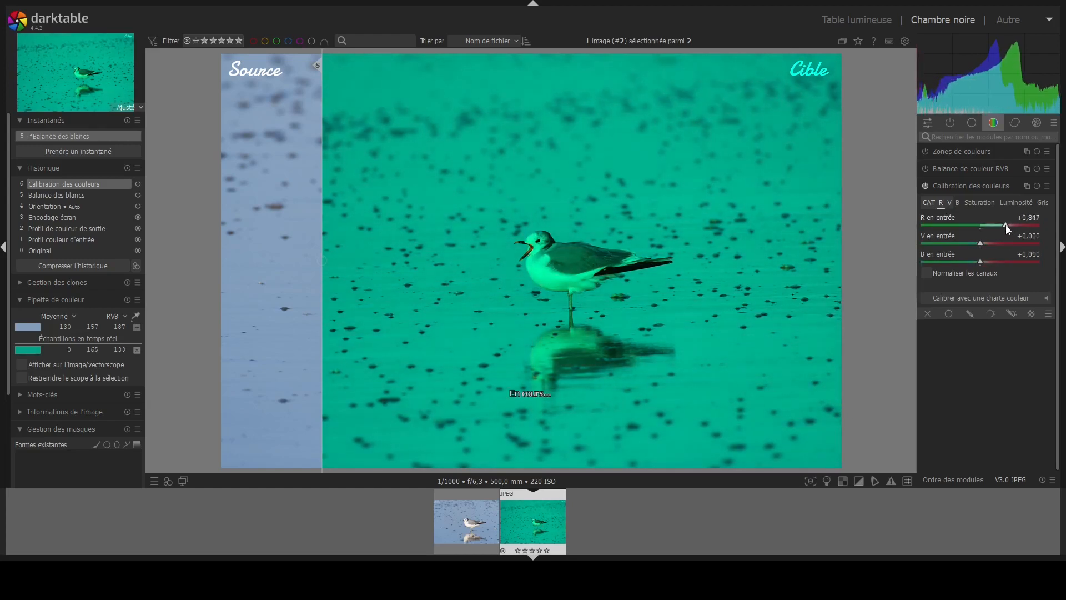
left_click_drag(1011, 228, 1019, 230)
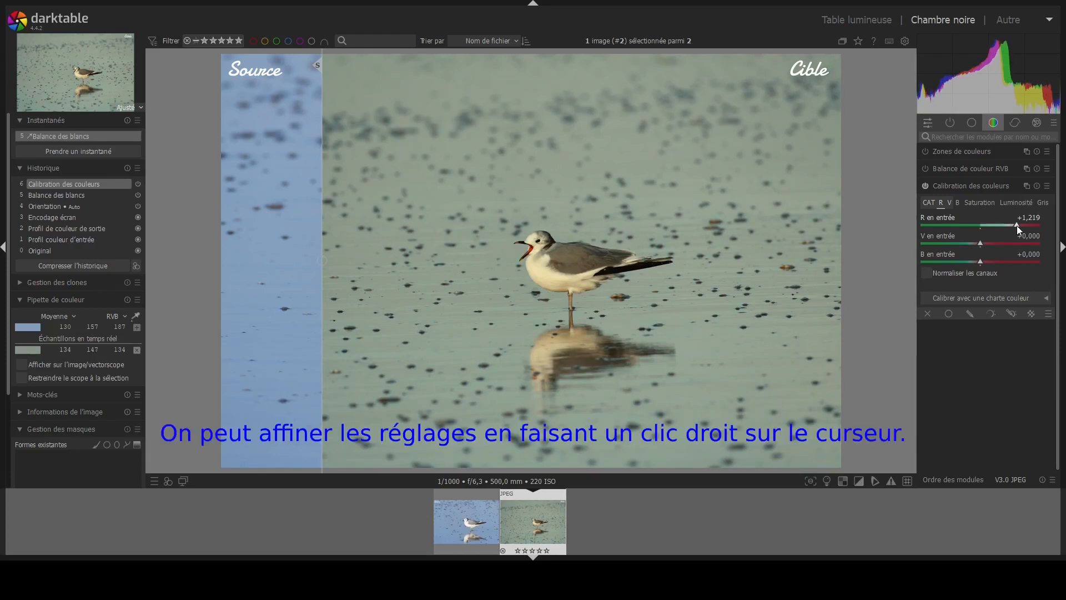
left_click_drag(1019, 229, 1019, 230)
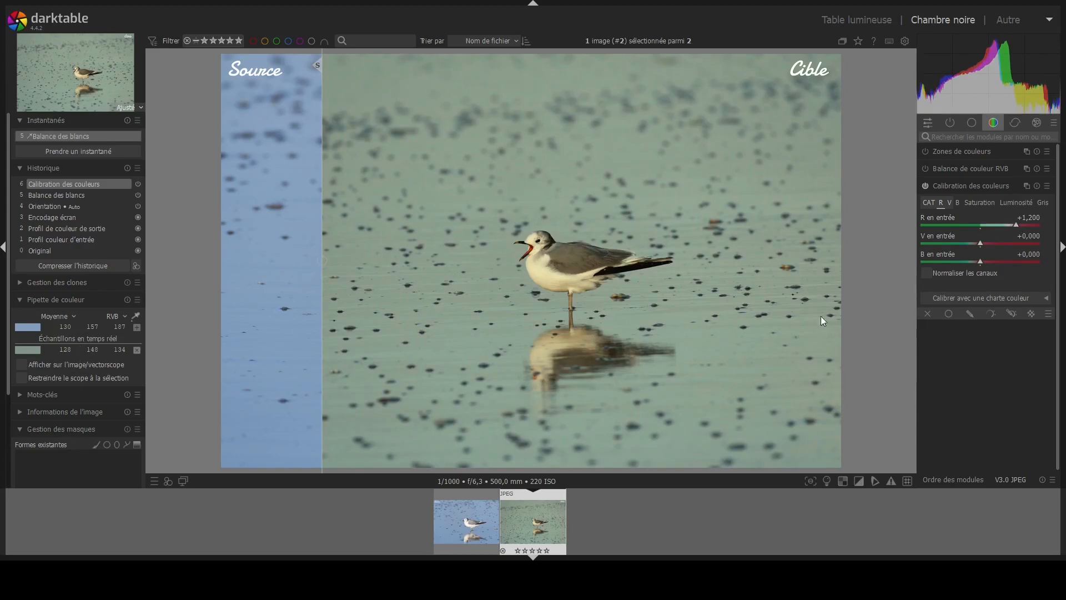
Step: Set the green input of the V channel to +1,312 in Calibration des couleurs
left_click(950, 201)
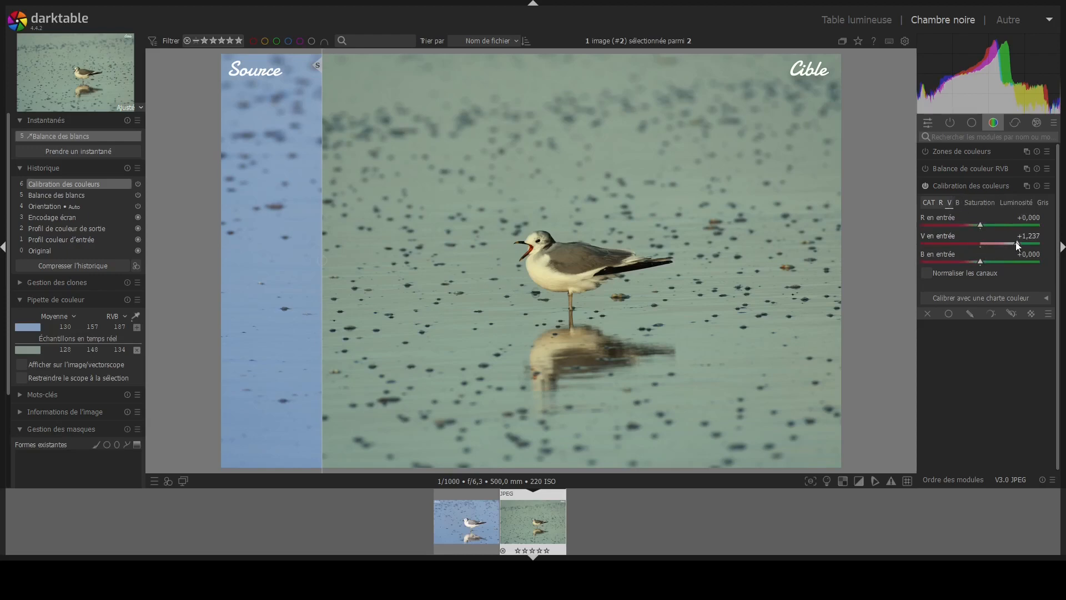
scroll(1016, 242, "down", 3)
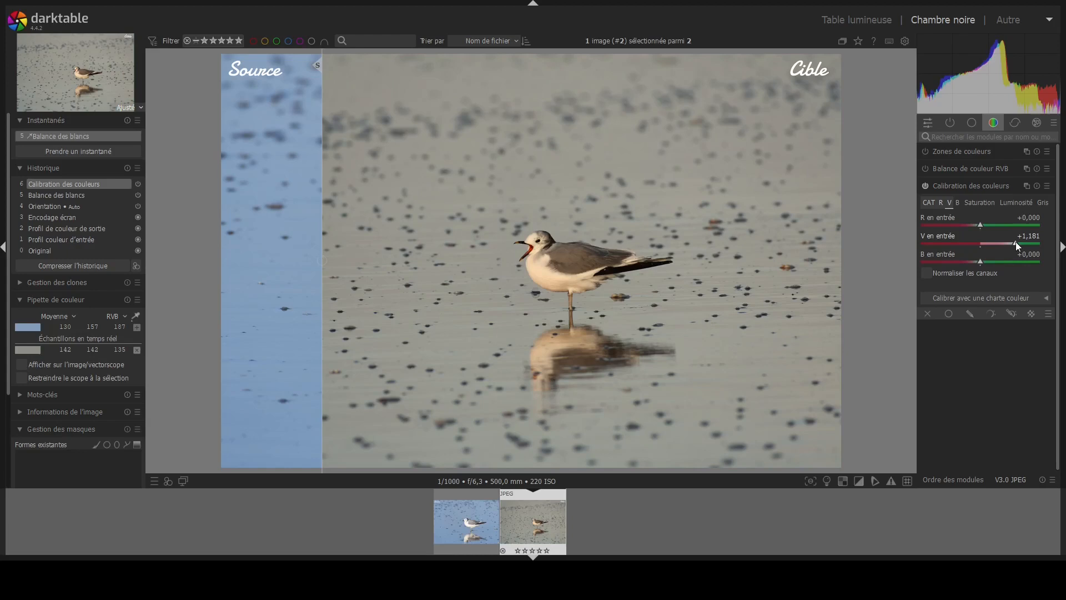
left_click_drag(1015, 242, 1019, 241)
scroll(1018, 241, "up", 1)
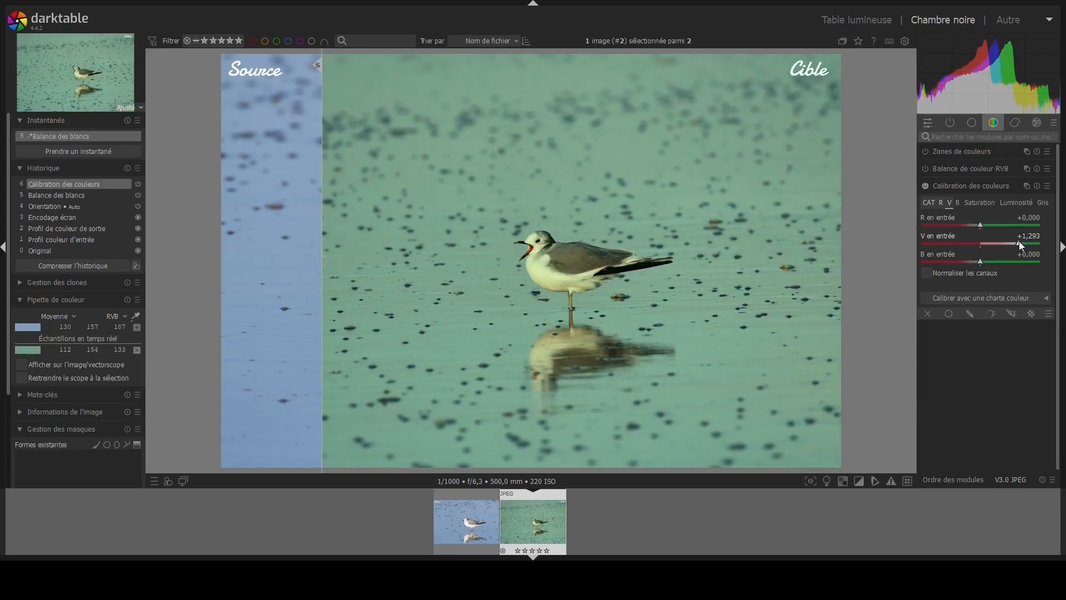
scroll(1019, 241, "up", 3)
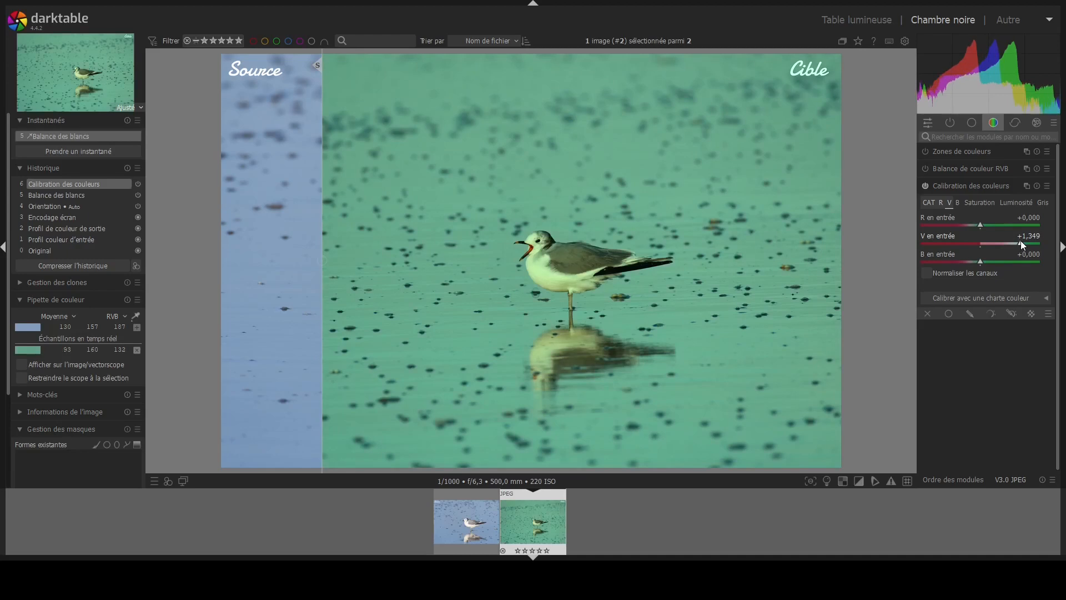
scroll(1021, 241, "down", 2)
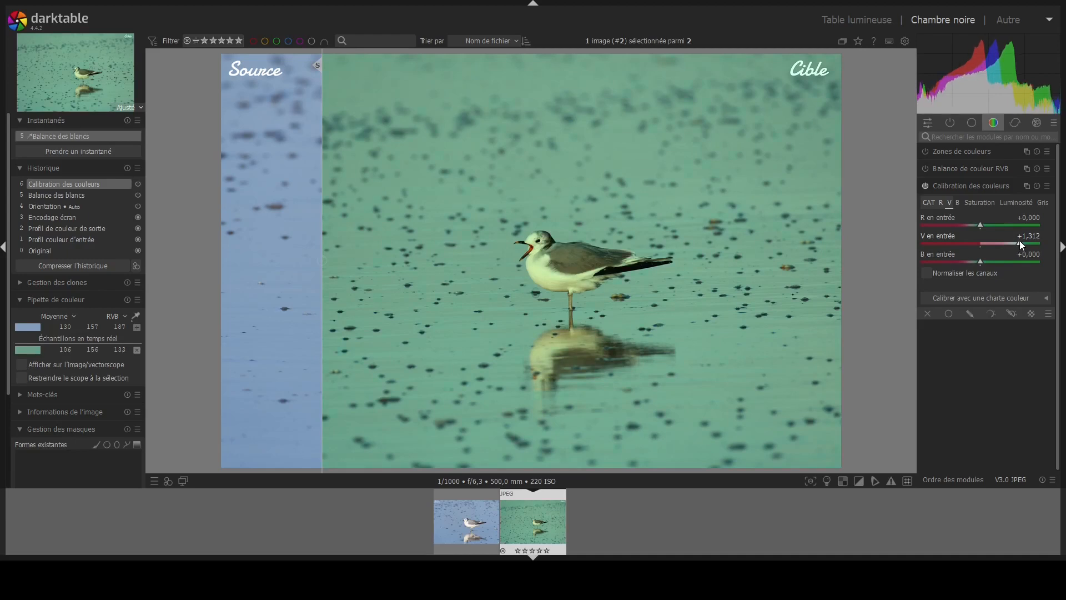
Step: Set the red input of the R channel to +1,274 and the green input of the V channel to +1,349
left_click(941, 202)
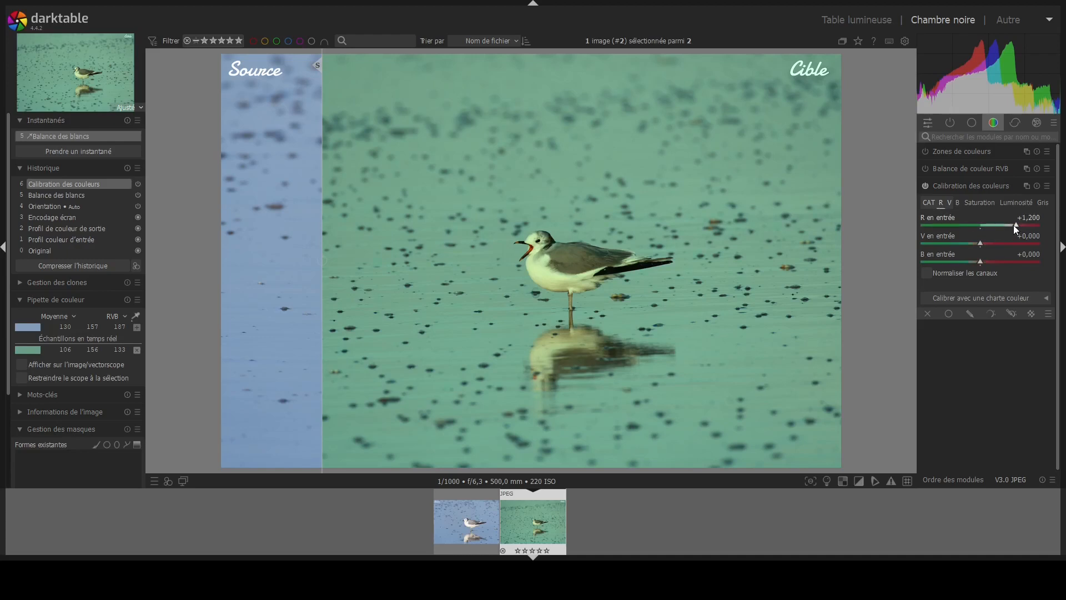
left_click_drag(1015, 224, 1021, 226)
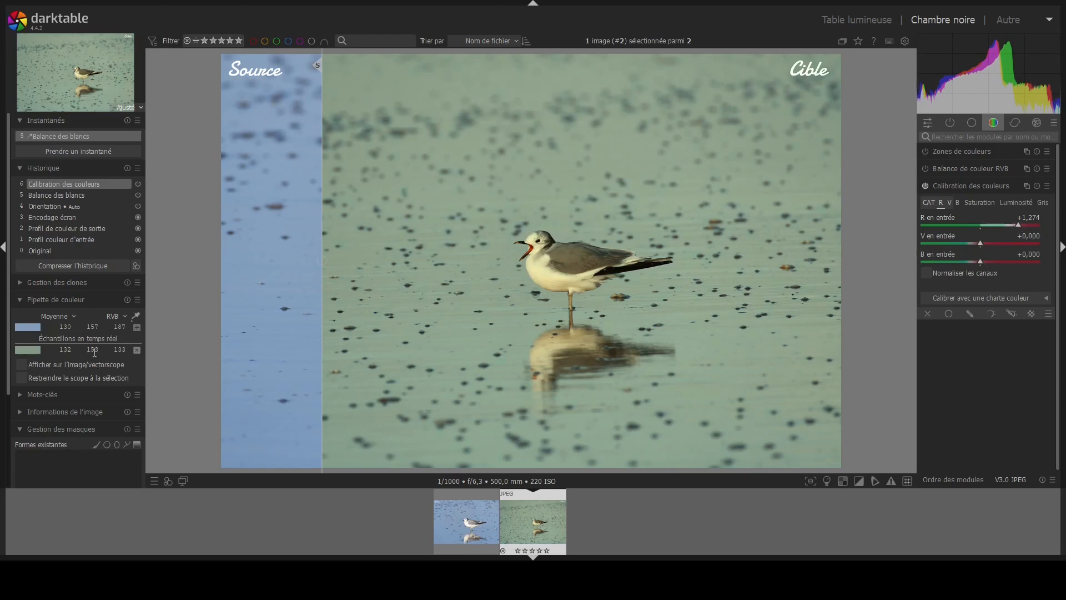
left_click(950, 203)
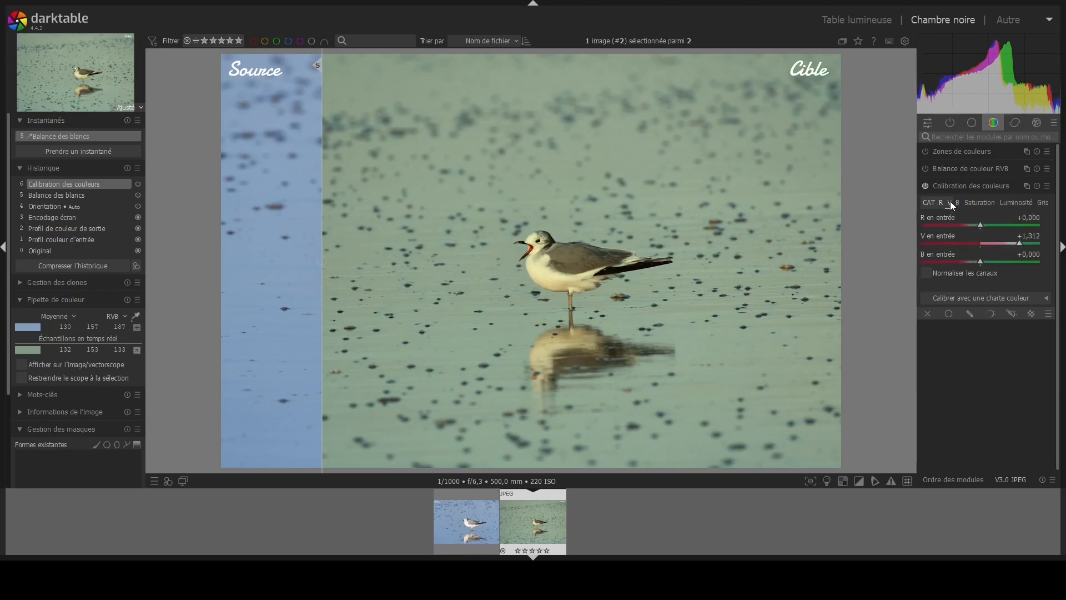
left_click(1018, 243)
left_click_drag(1019, 241, 1021, 241)
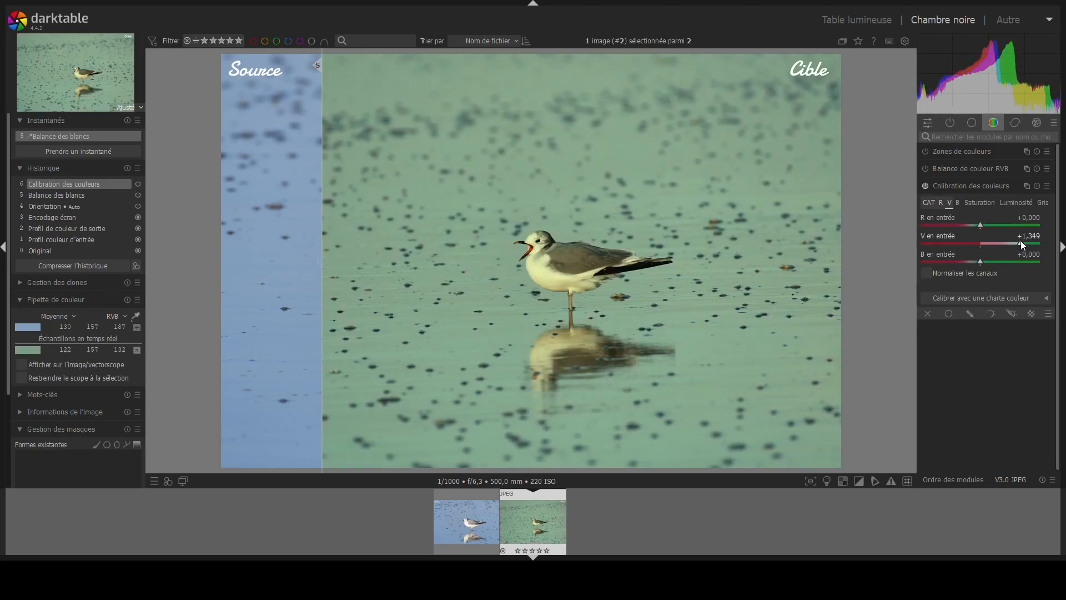
Step: Set the red input of the R channel to +1,312 in Calibration des couleurs
left_click(942, 202)
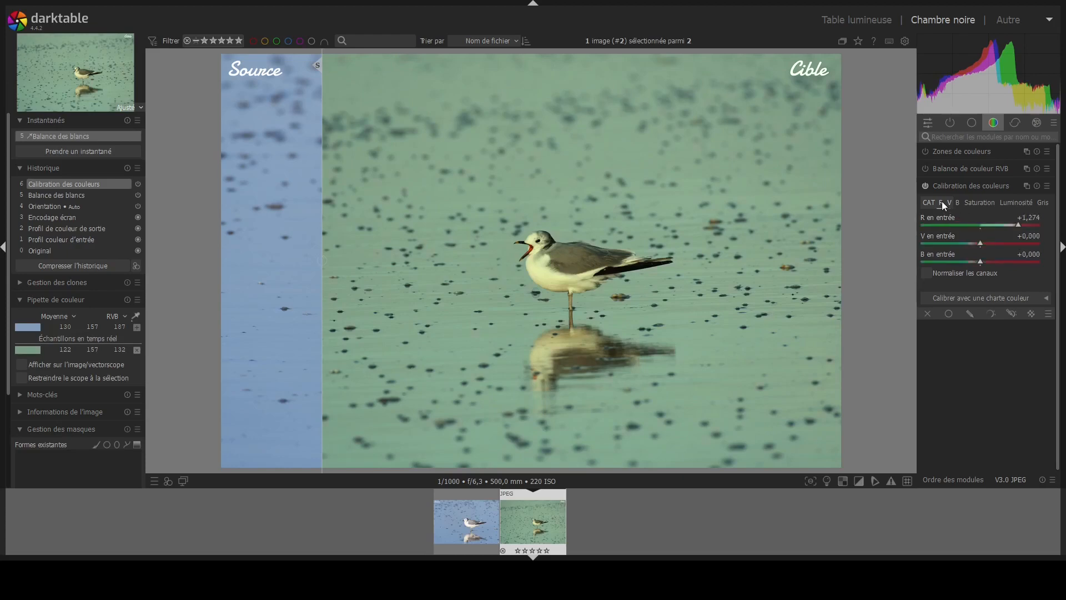
left_click(1020, 227)
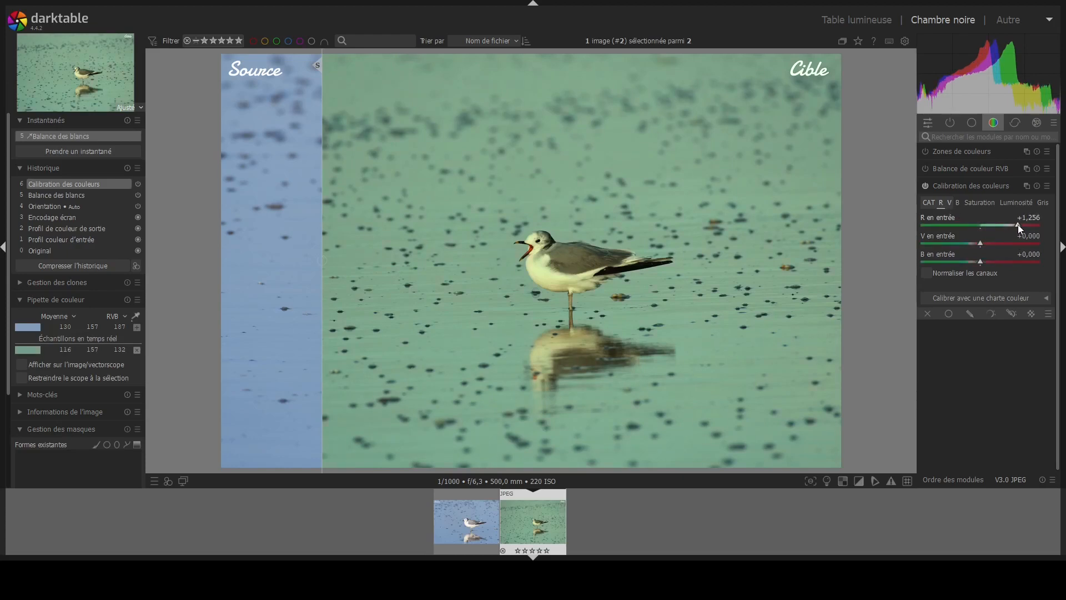
left_click(1022, 225)
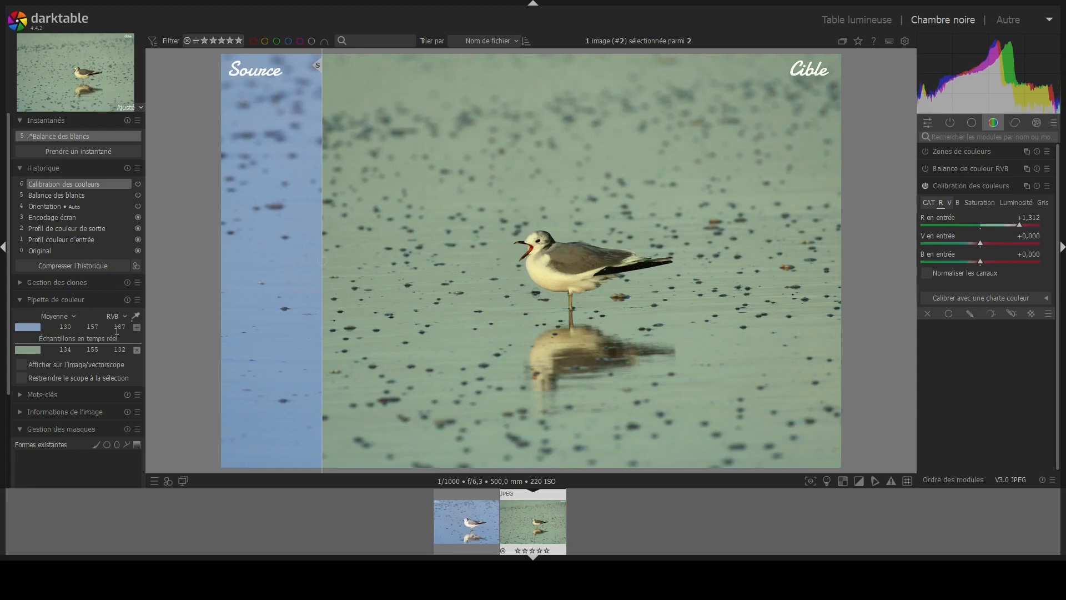
Step: Set the blue input of the B channel to +1,870 in Calibration des couleurs
left_click(957, 203)
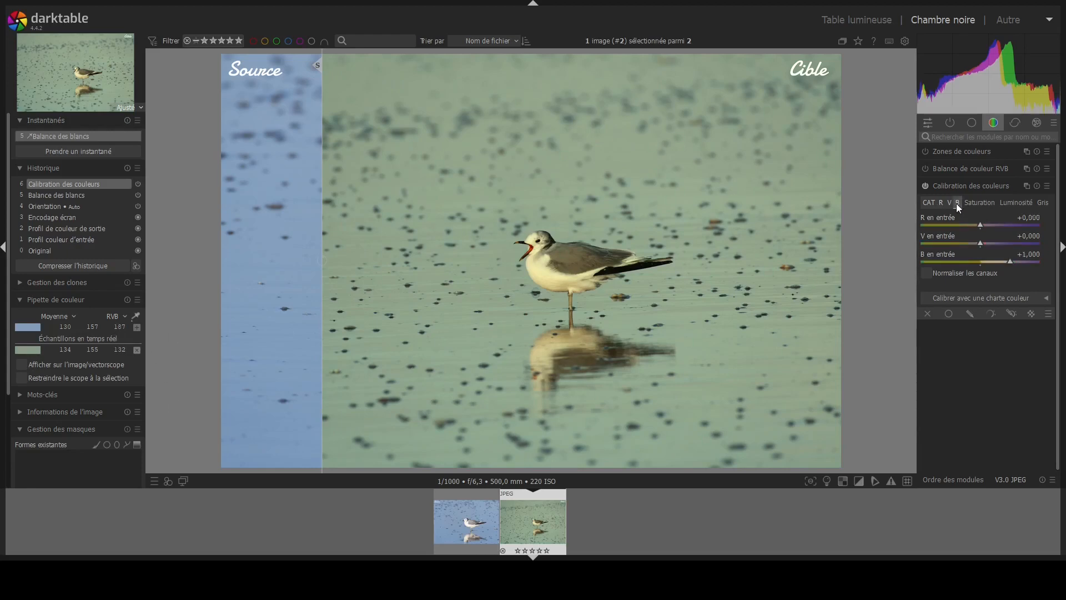
left_click(1011, 261)
left_click_drag(1011, 260, 1031, 253)
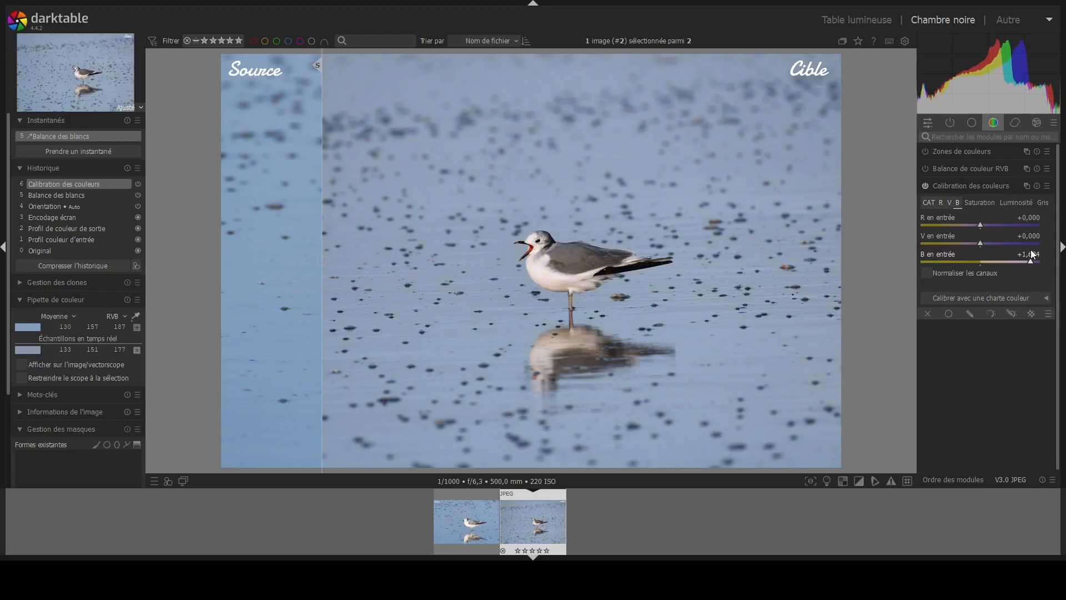
left_click_drag(1031, 249, 1032, 248)
left_click_drag(1034, 246, 1037, 245)
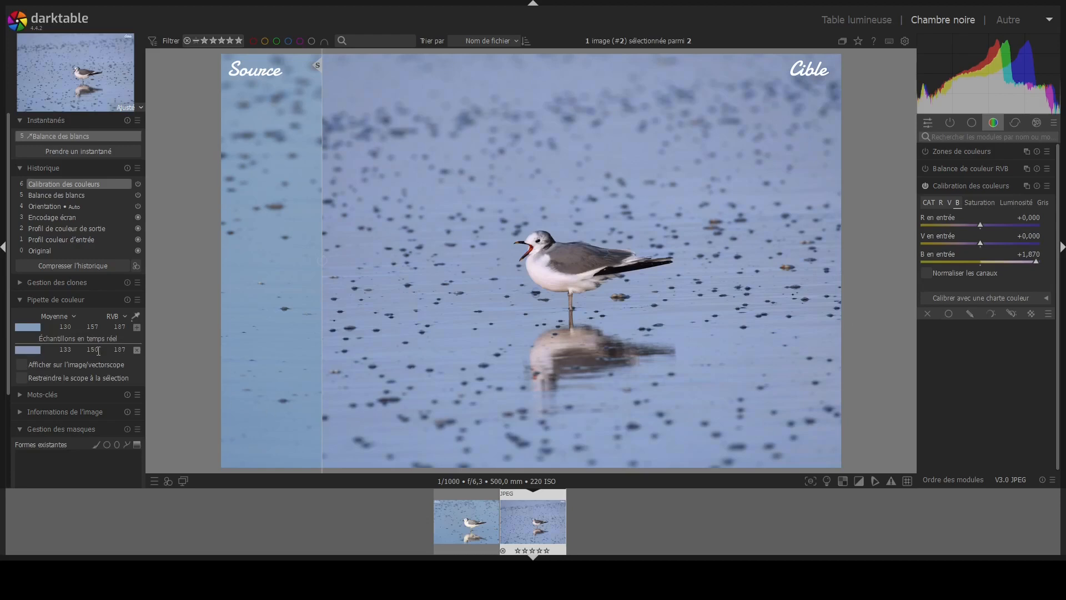
Step: Set the green input of the V channel to +1,423 in Calibration des couleurs
left_click(948, 203)
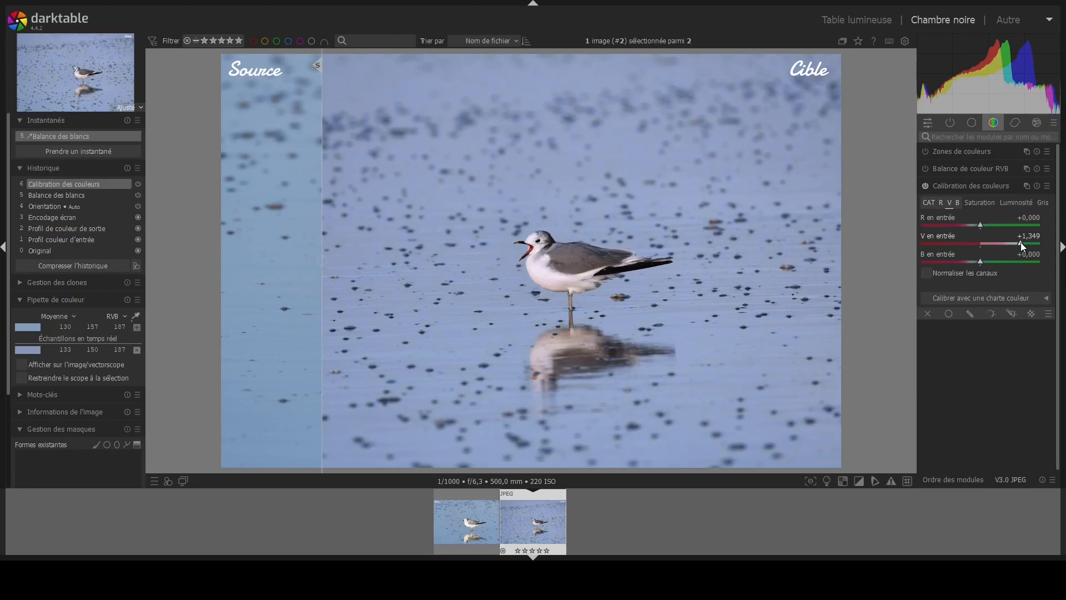
left_click_drag(1021, 242, 1022, 242)
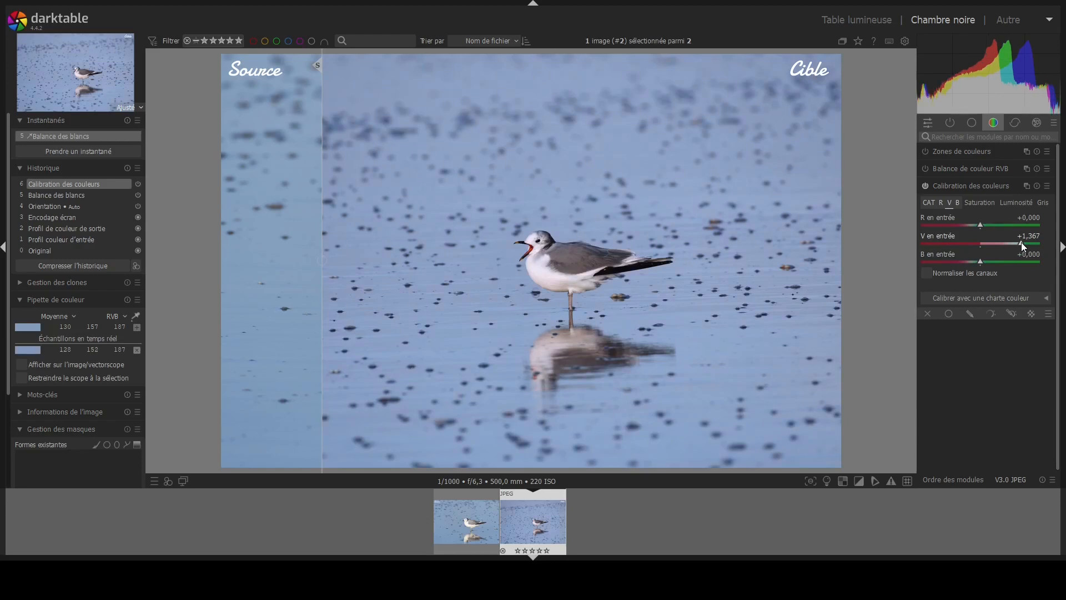
left_click_drag(1022, 242, 1023, 241)
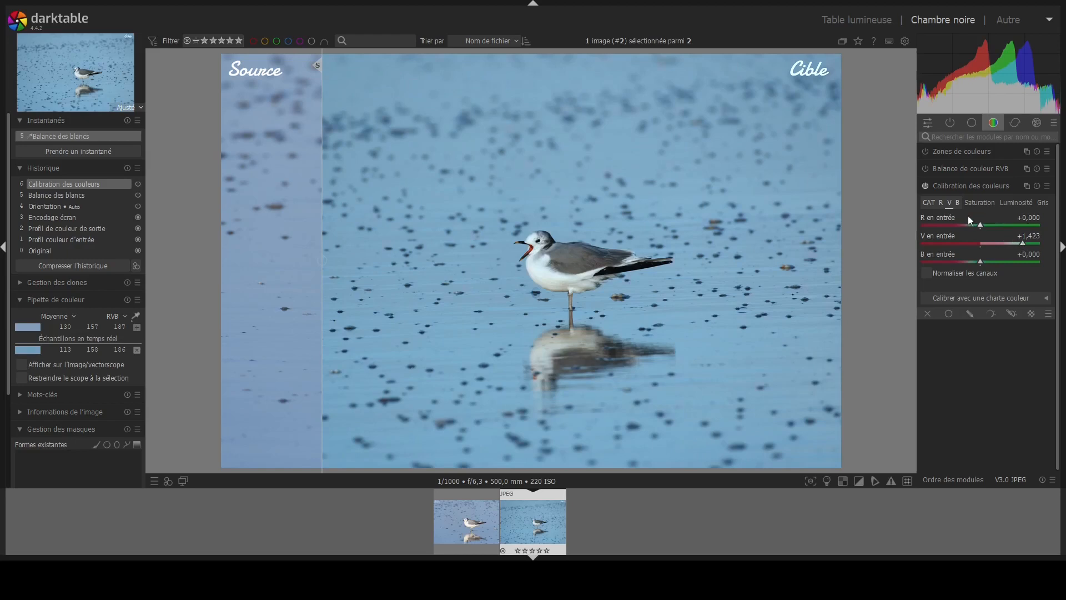
Step: Set the red input of the R channel to +1,367 and move the snapshot split line slightly closer to the bird
left_click(943, 204)
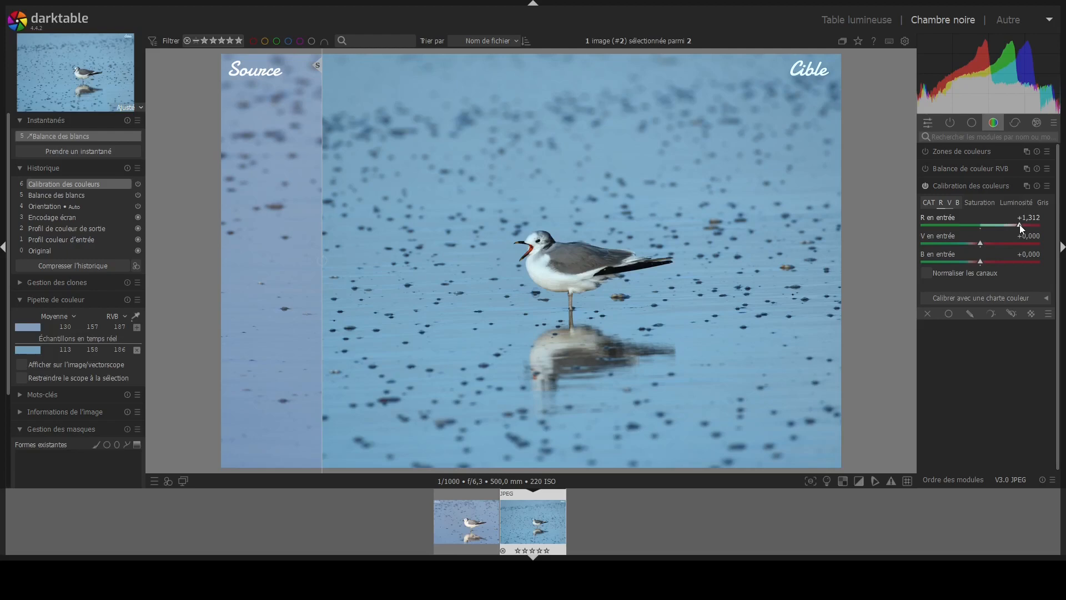
left_click_drag(1020, 224, 1020, 224)
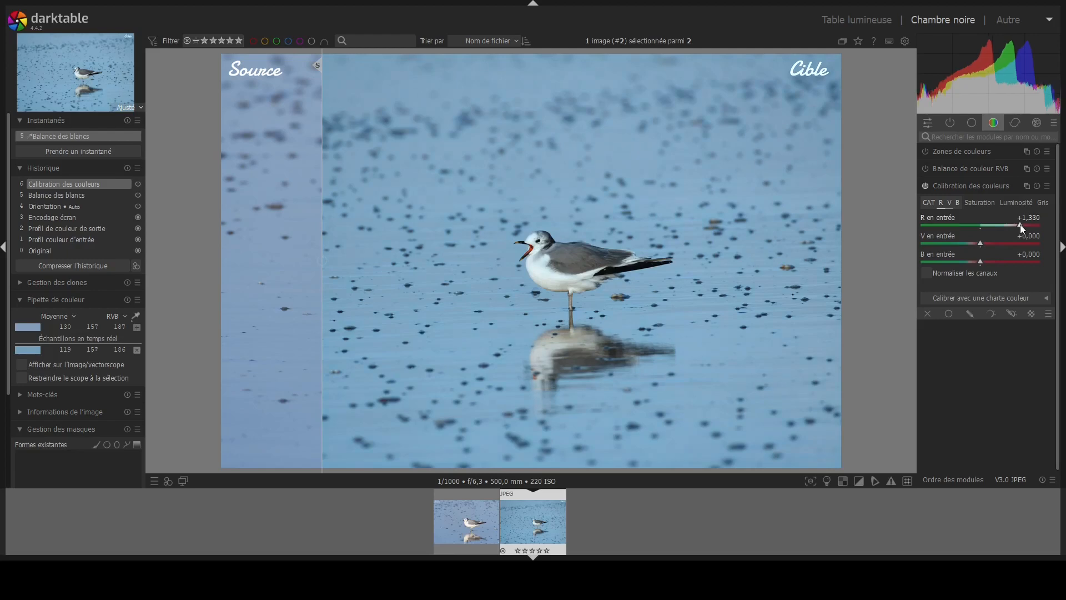
scroll(1021, 225, "up", 1)
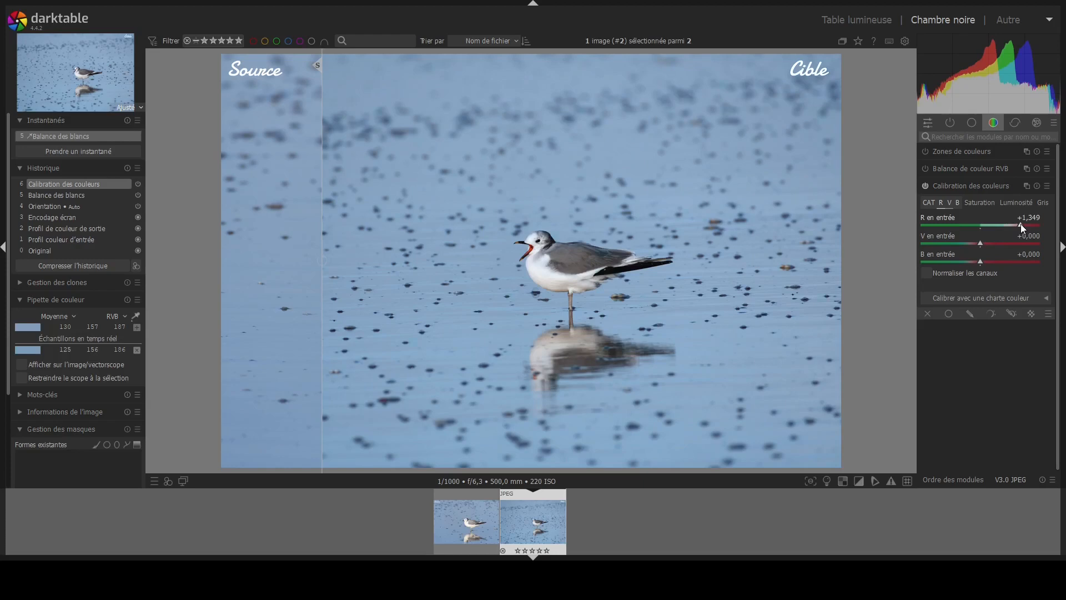
scroll(1021, 224, "up", 1)
left_click_drag(321, 64, 331, 95)
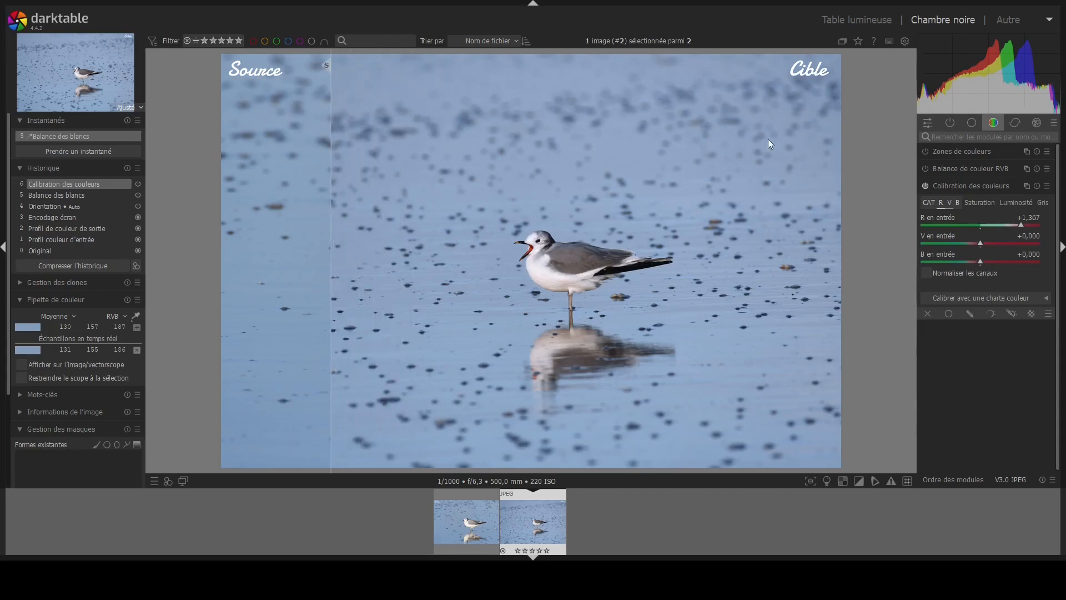
Step: Set the Exposition of the Cible image to +0,093 IL and move the split line away from the bird to compare
left_click(972, 125)
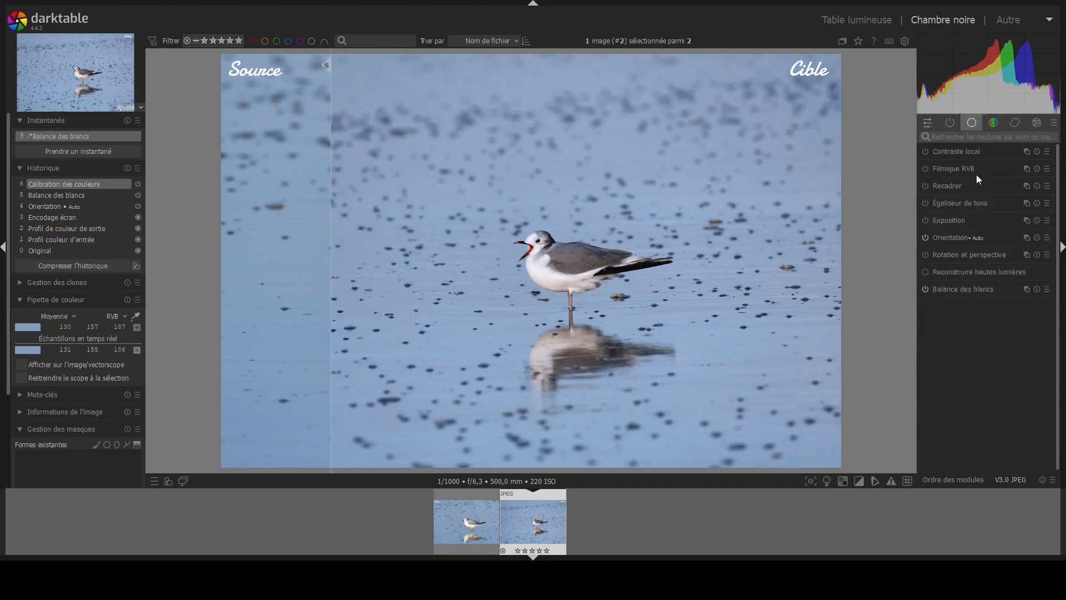
left_click(953, 220)
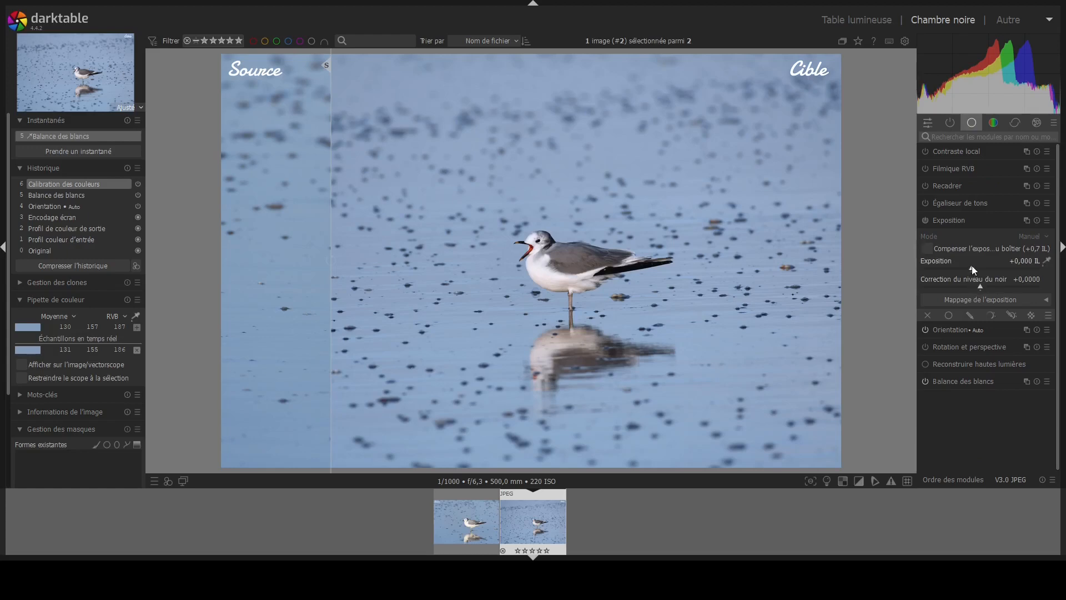
left_click_drag(972, 265, 975, 271)
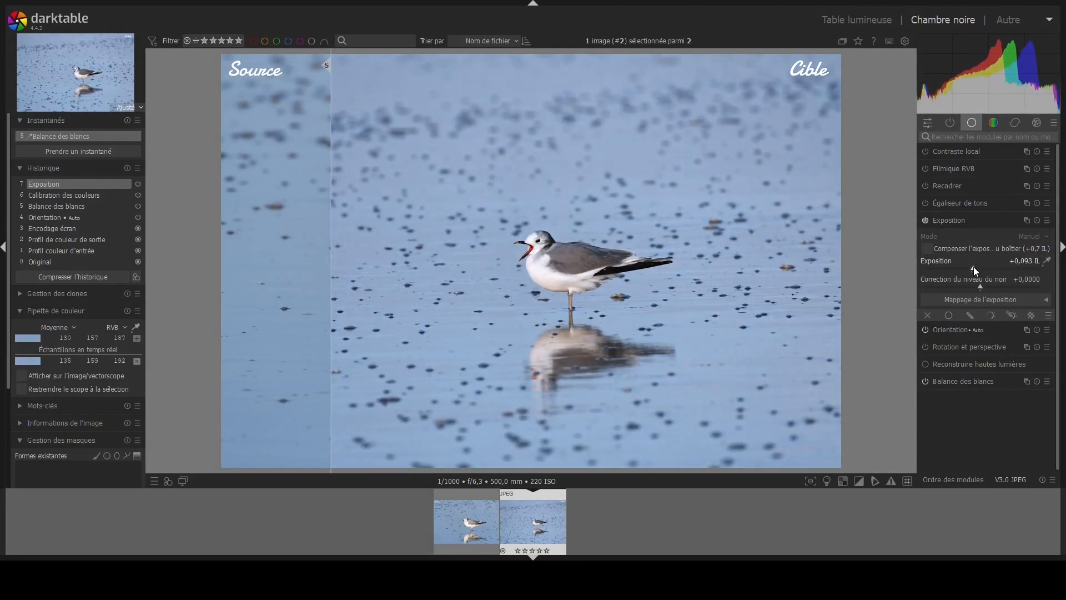
left_click_drag(331, 68, 292, 119)
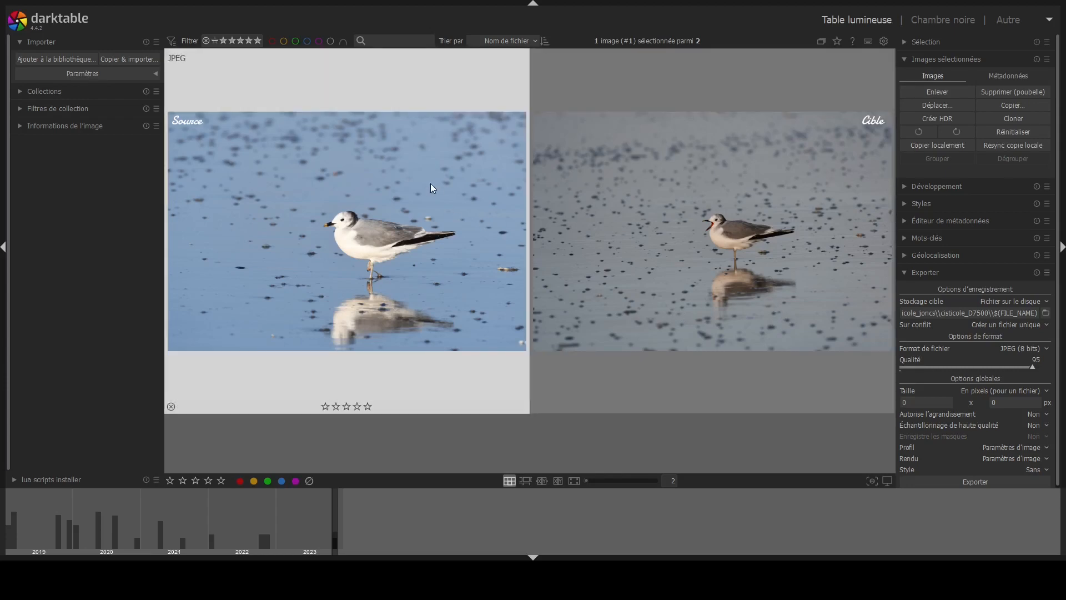
Step: Open the Source image for development and set its Balance des blancs to Neutre boîtier
double_click(467, 192)
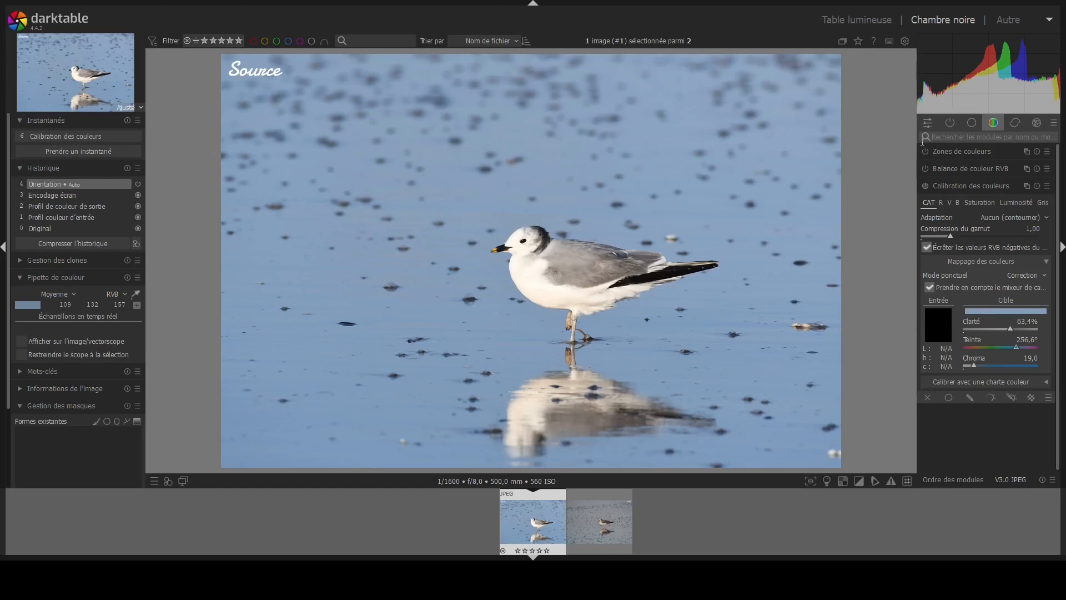
left_click(972, 122)
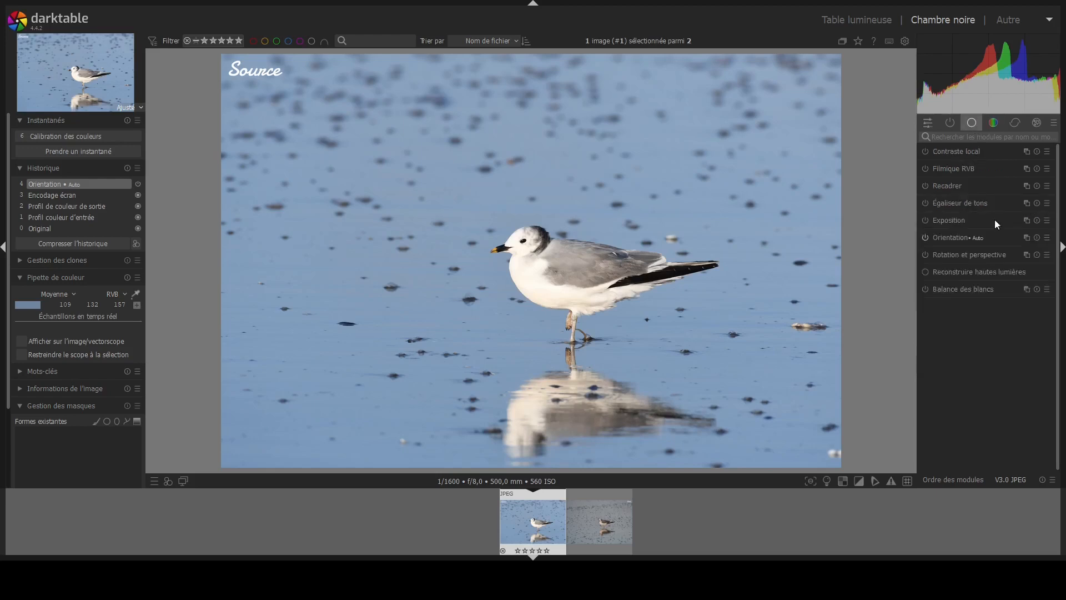
left_click(978, 287)
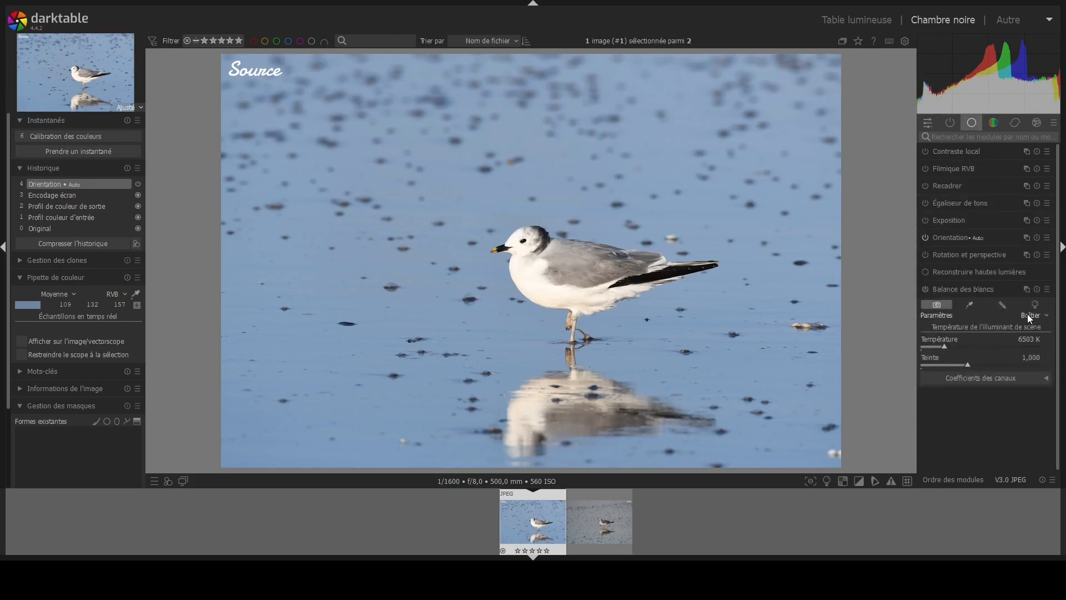
left_click(1035, 305)
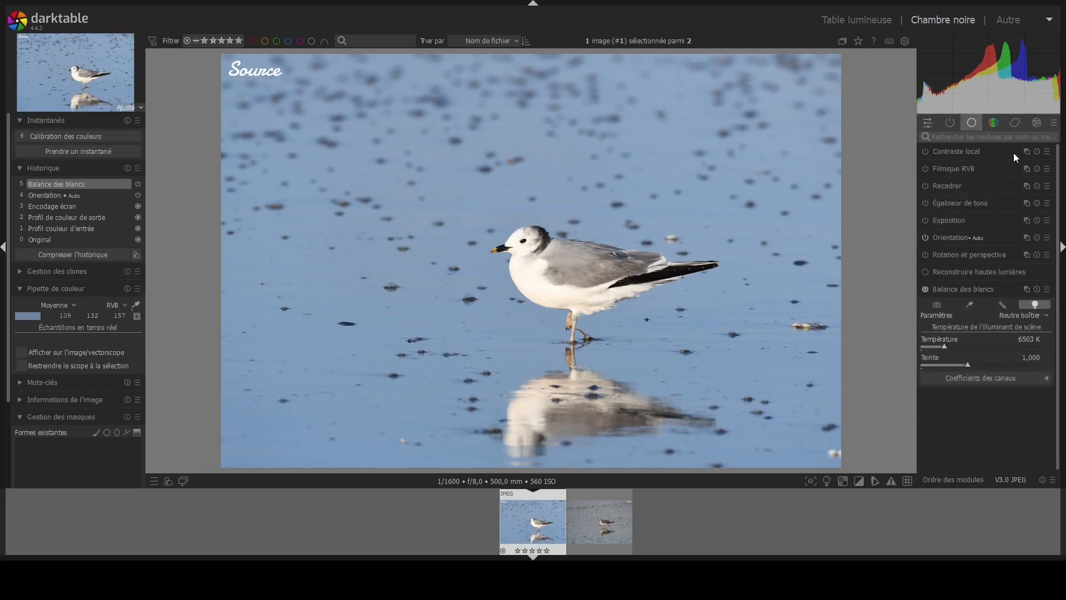
Step: Enable Calibration des couleurs on the Source image with CAT16 (CIECAM16) adaptation, keeping the Mappage des couleurs section expanded
left_click(992, 123)
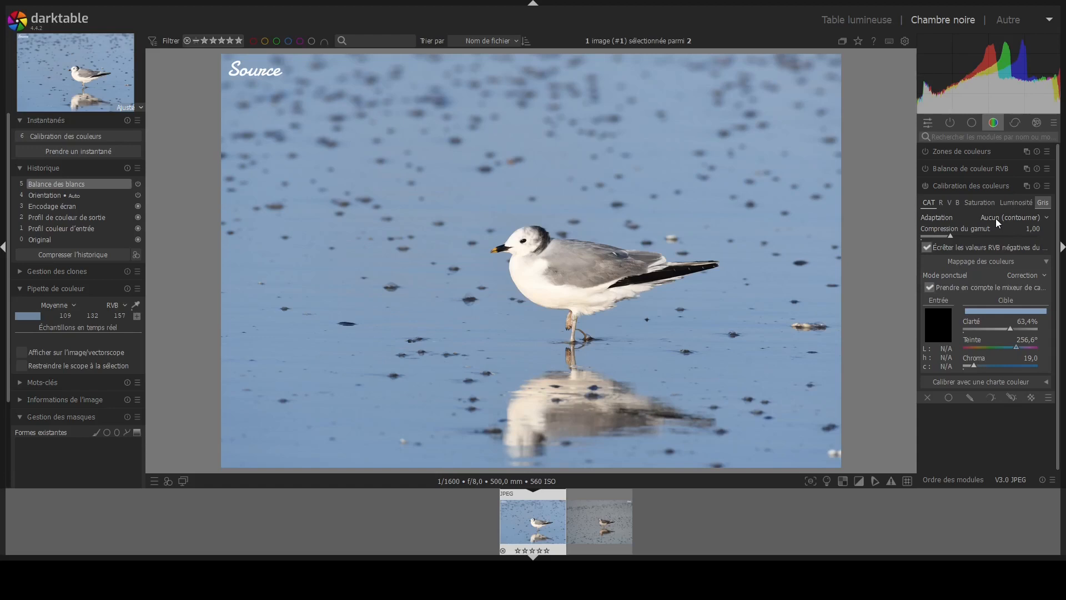
left_click(990, 192)
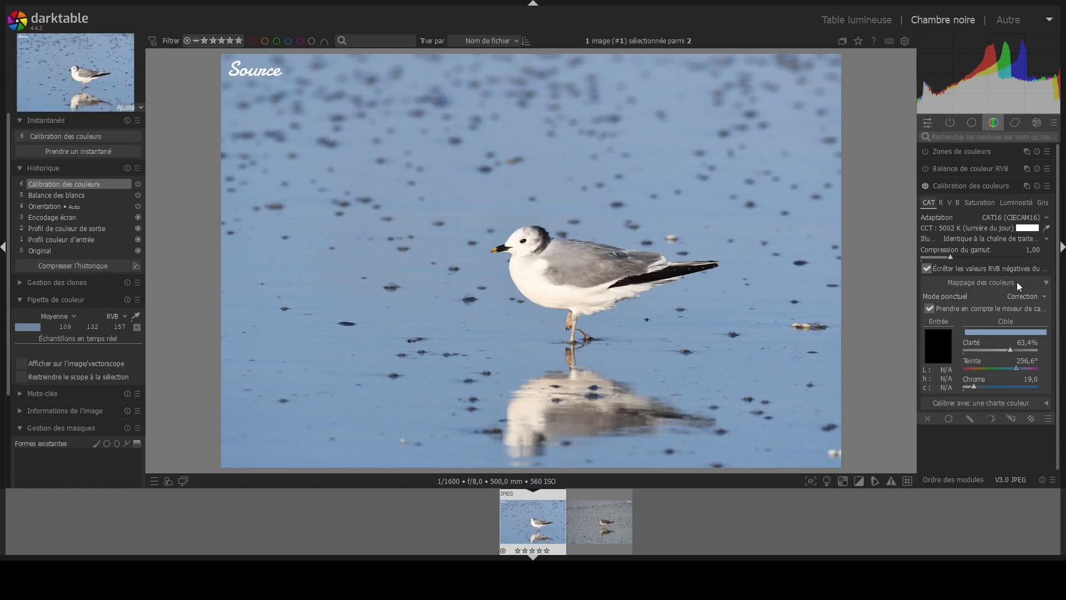
left_click(1047, 285)
left_click(1047, 285)
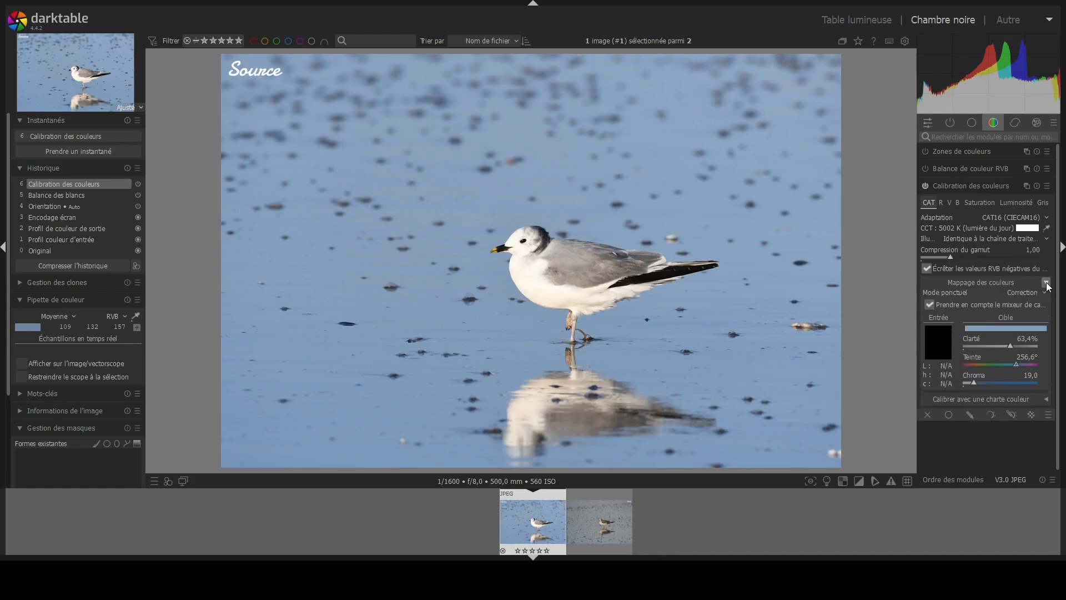
Step: Set the colour mapping's Mode ponctuel to Mesure and sample nearly the whole Source image with the illuminant picker
left_click(1014, 297)
left_click(1022, 306)
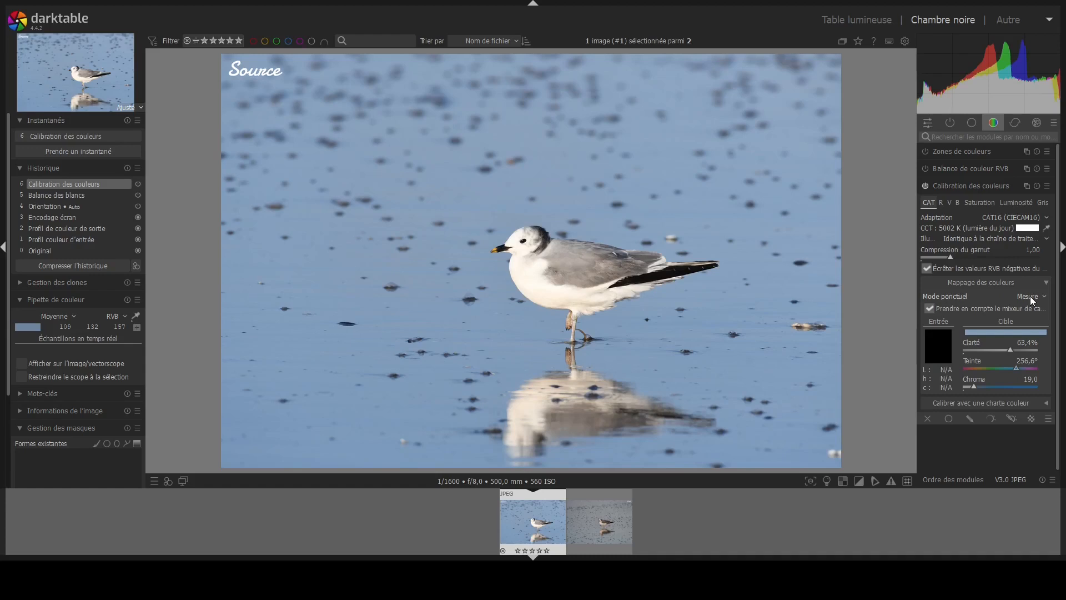
left_click(1047, 228)
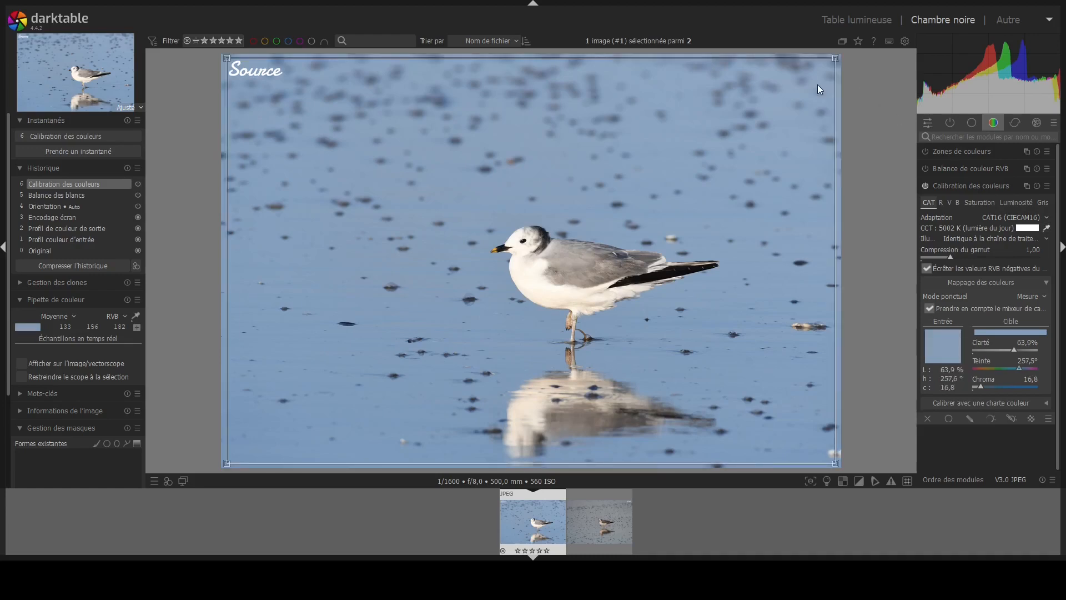
Step: Shrink the Source image's sampling area to a small patch of water left of the bird and take a snapshot
left_click_drag(835, 58, 398, 232)
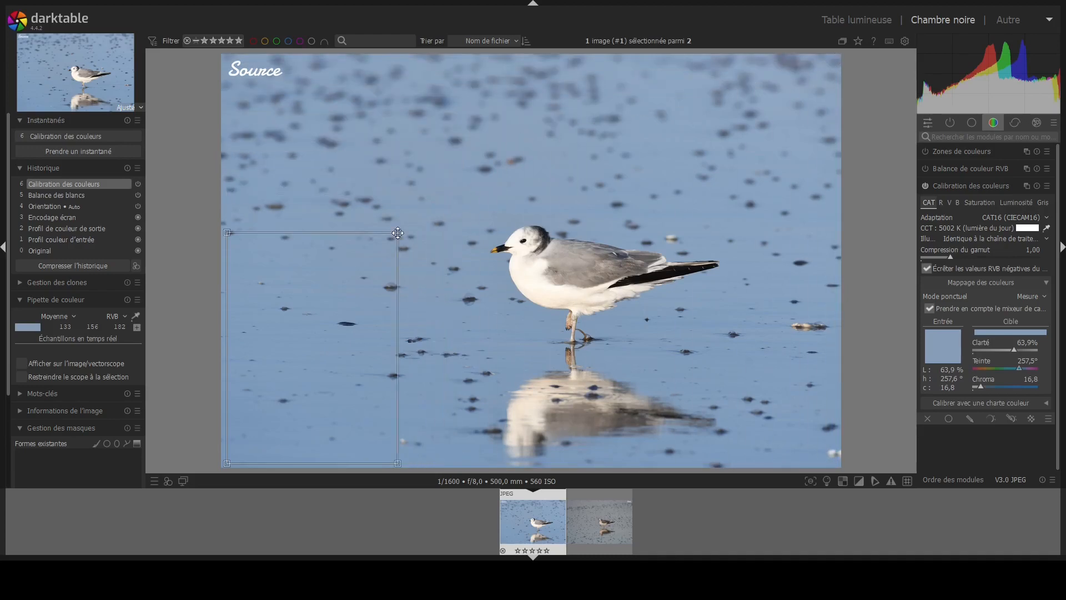
left_click_drag(398, 463, 349, 304)
left_click_drag(227, 232, 258, 222)
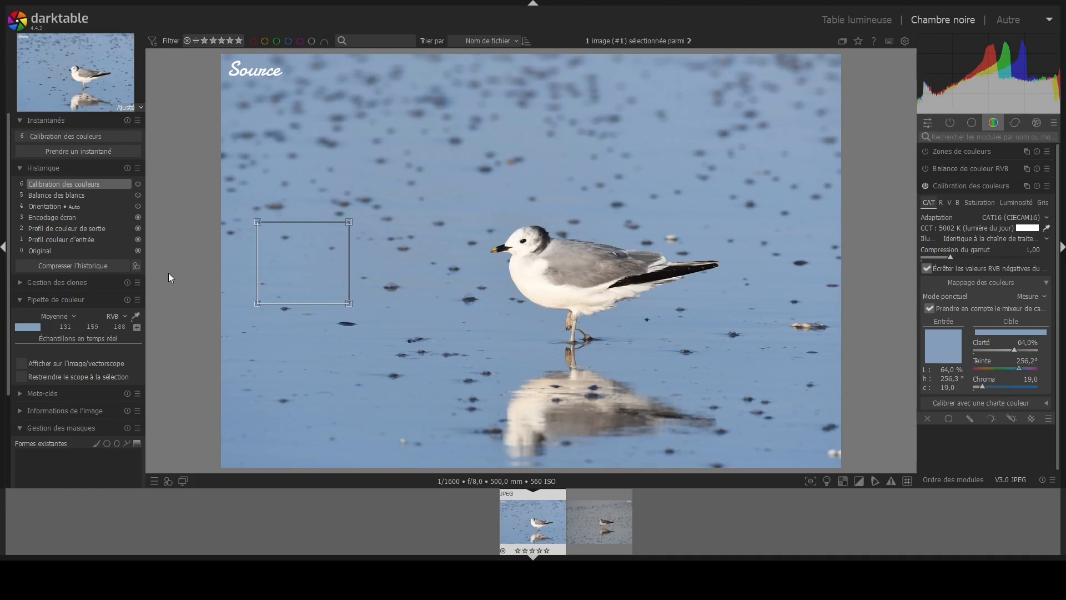
left_click(70, 150)
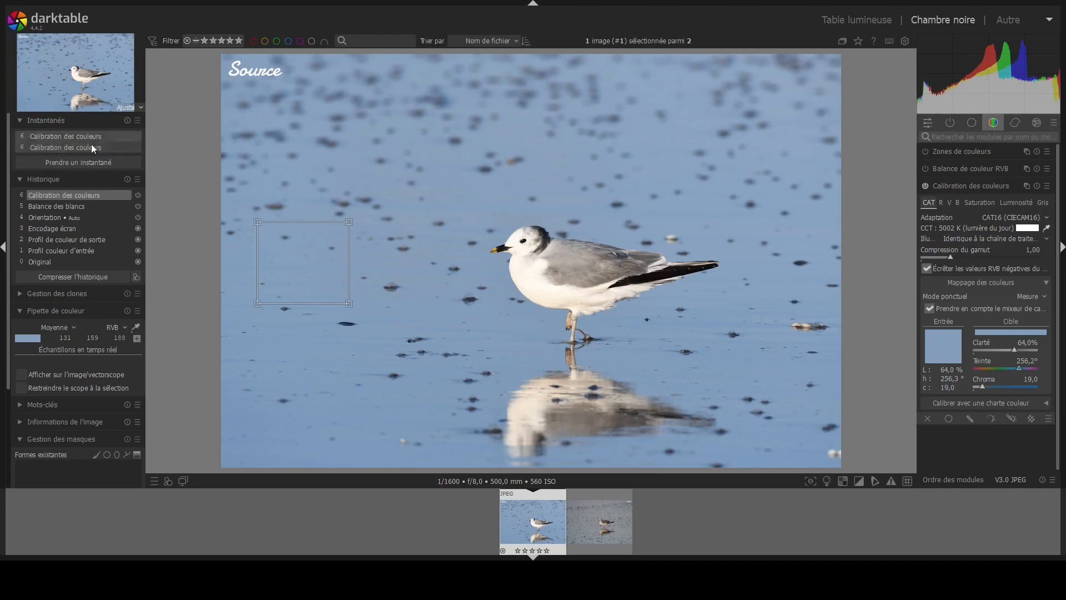
Step: Open the Cible image for development and set its Balance des blancs to Neutre boîtier
left_click(845, 19)
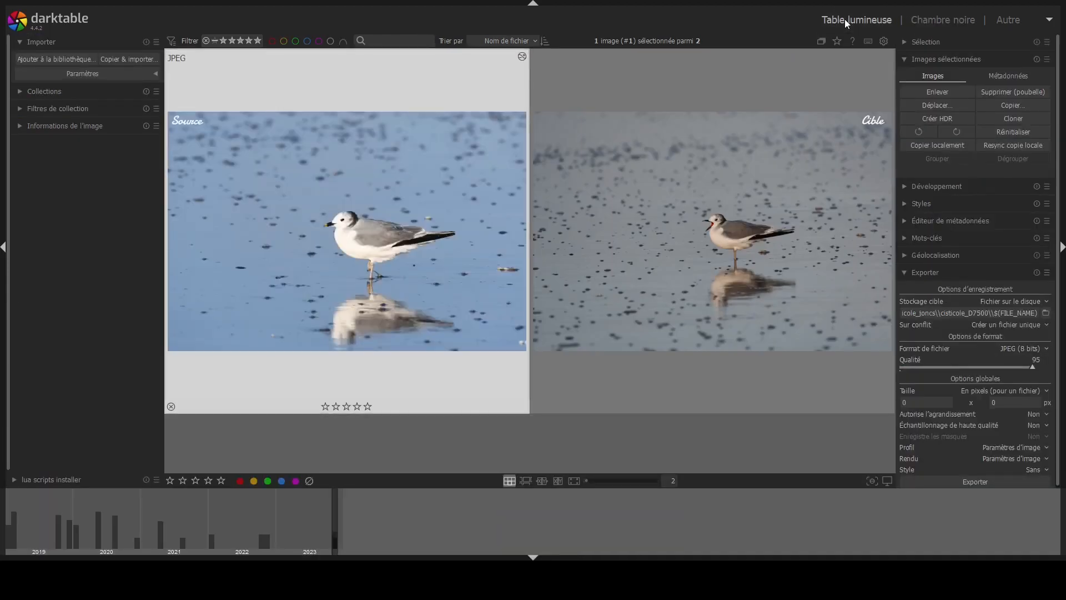
left_click(611, 238)
double_click(598, 242)
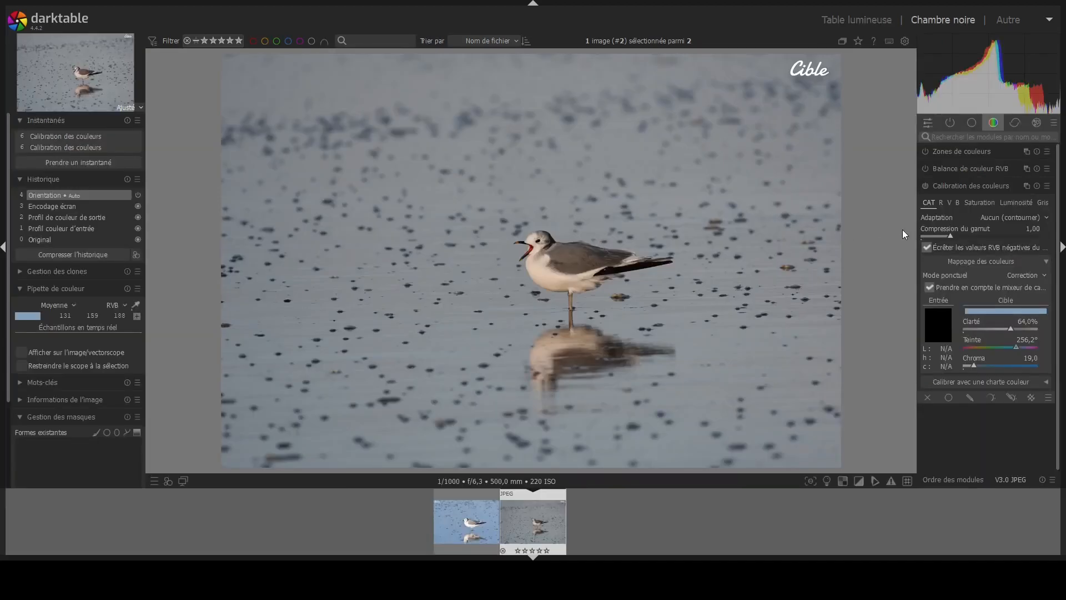
left_click(974, 126)
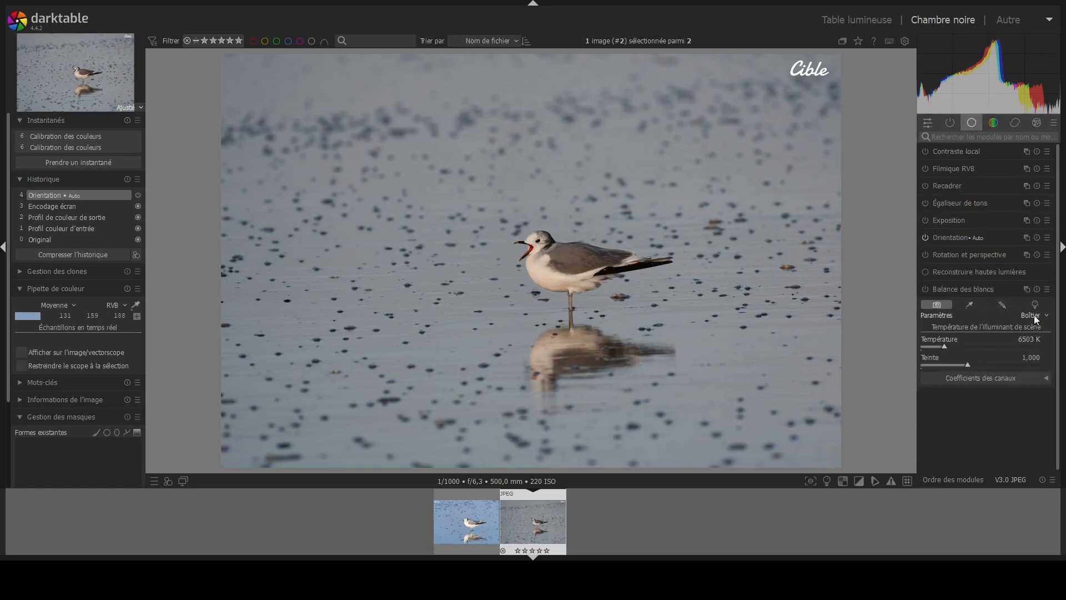
left_click(1032, 342)
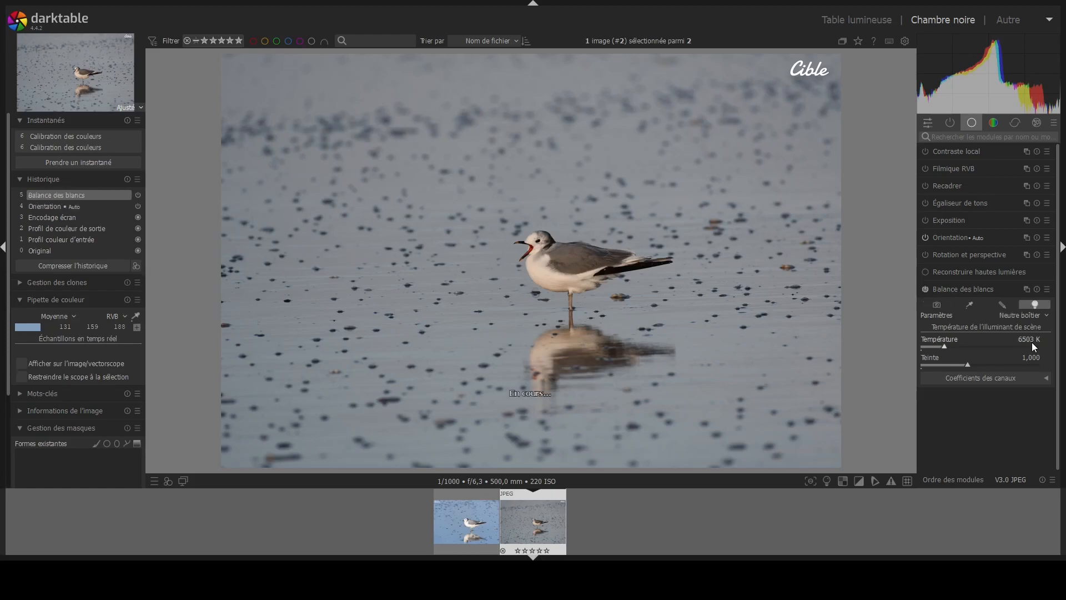
Step: Enable Calibration des couleurs on the Cible image and, keeping Correction mode, sample a patch of water left of the bird with the illuminant picker
left_click(997, 123)
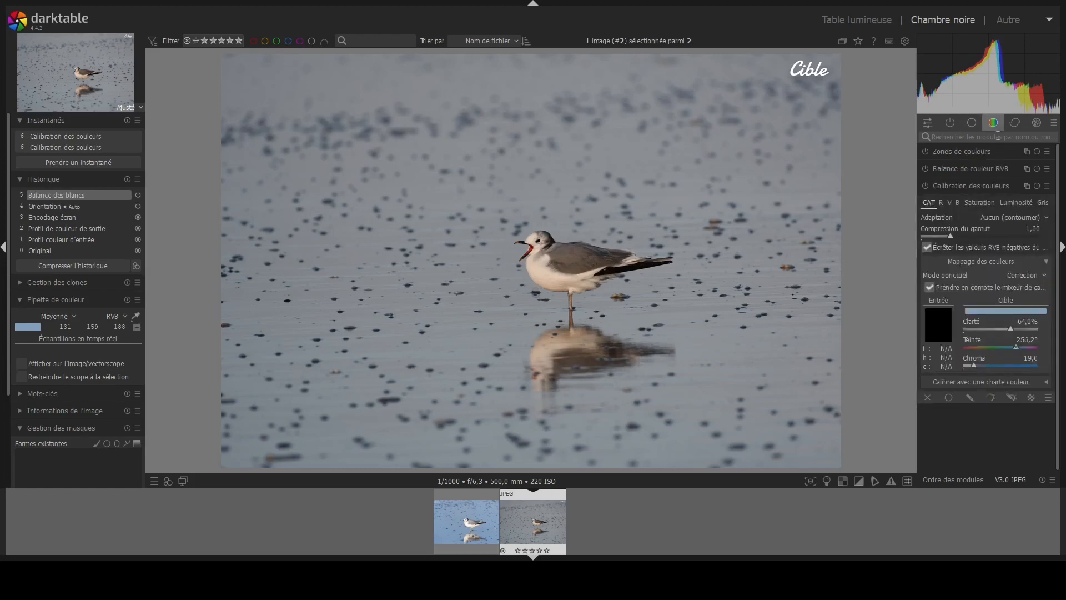
left_click(925, 186)
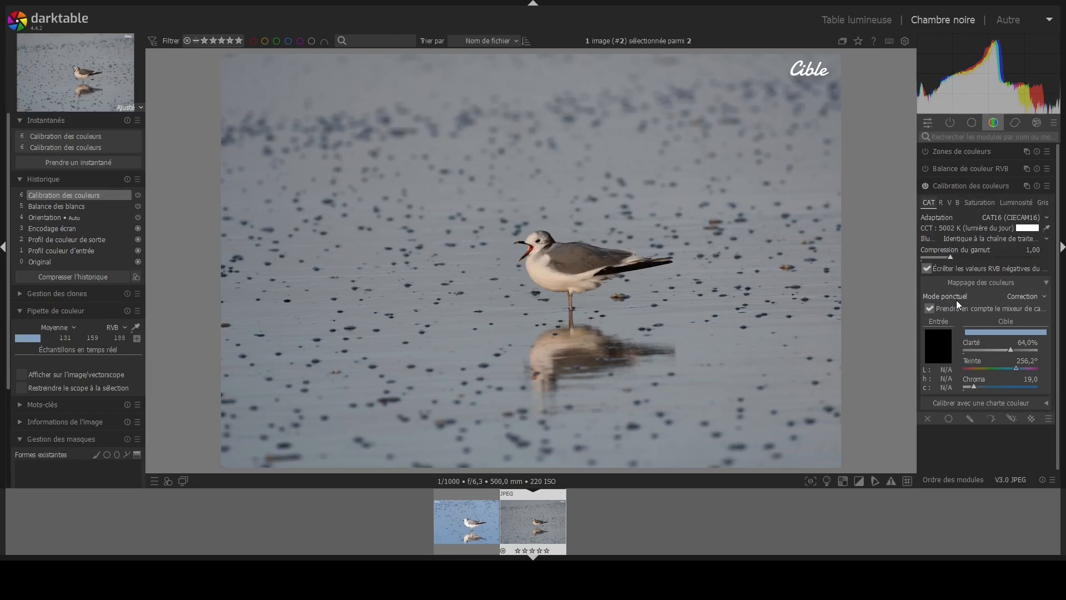
left_click(1048, 229)
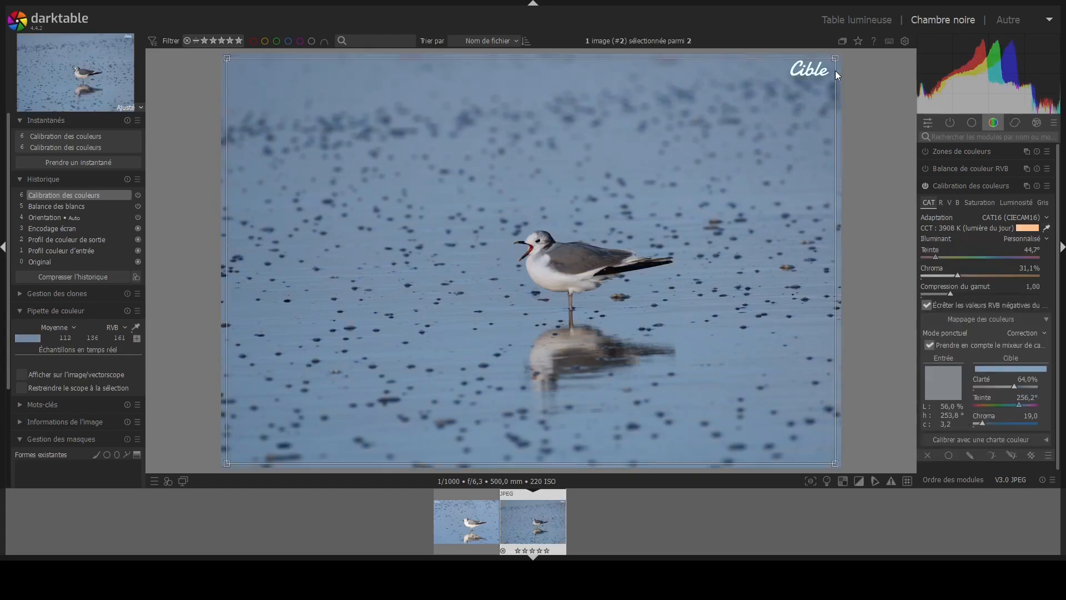
left_click_drag(833, 58, 392, 232)
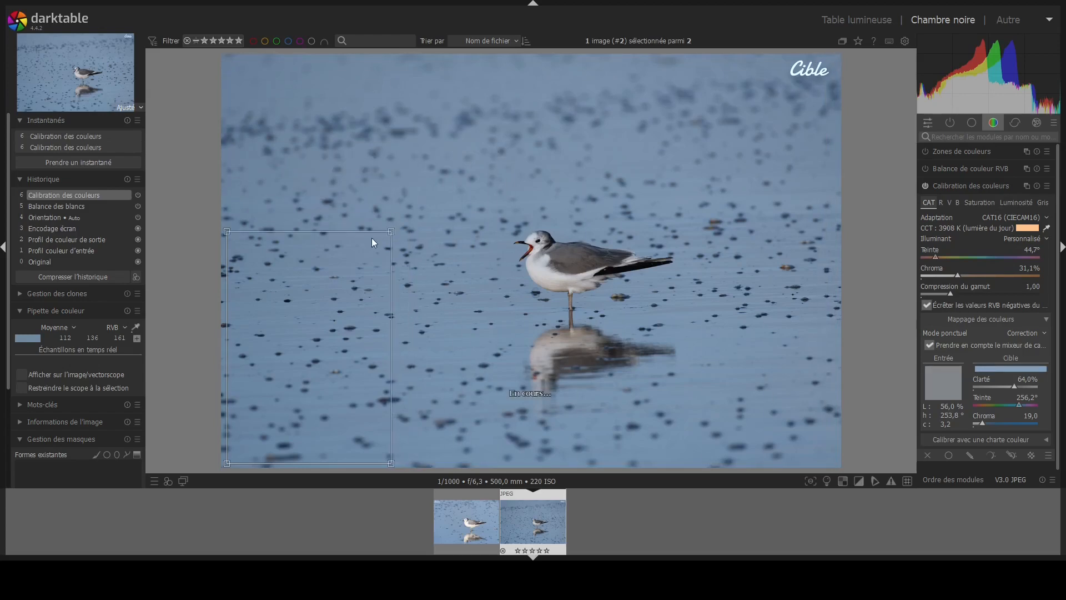
left_click_drag(391, 466, 354, 338)
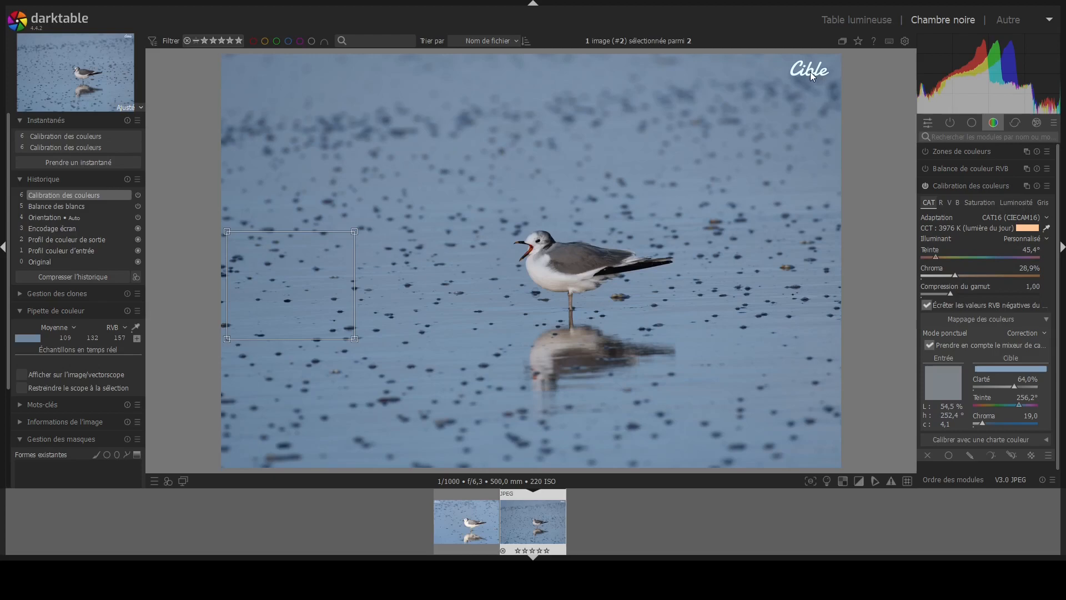
Step: Overlay the newest Source snapshot as a split view on the Cible image and match the brightness with an Exposition of +0,419 IL
left_click(82, 148)
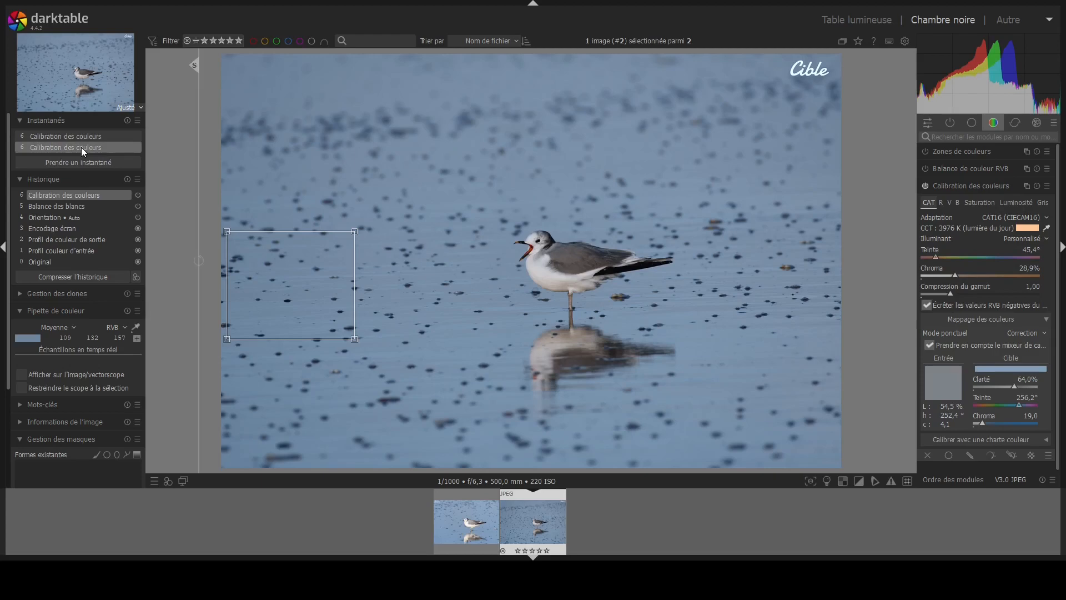
left_click_drag(192, 65, 333, 133)
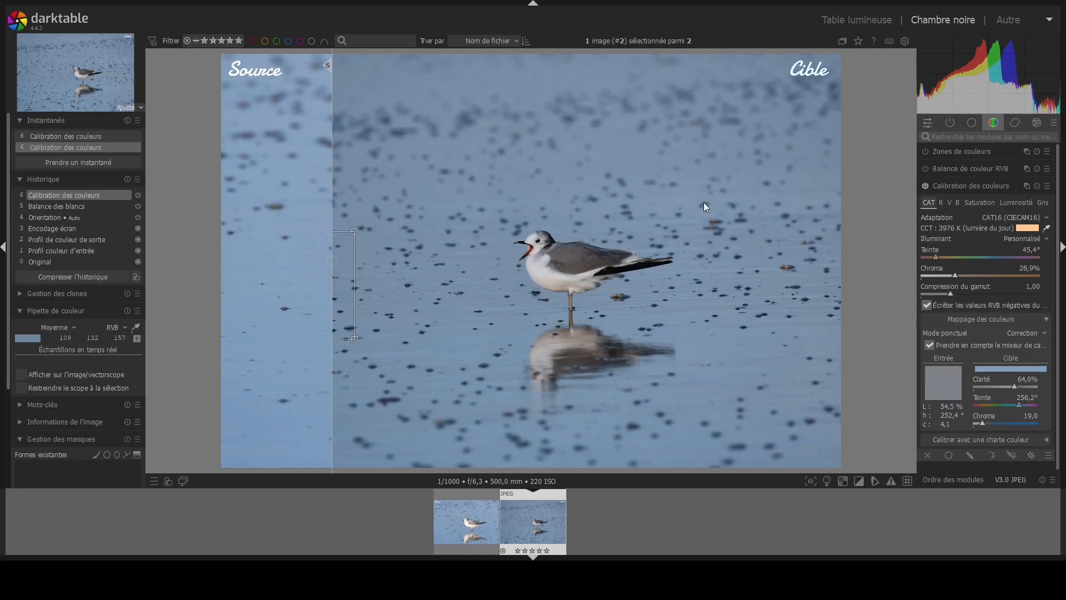
left_click(972, 123)
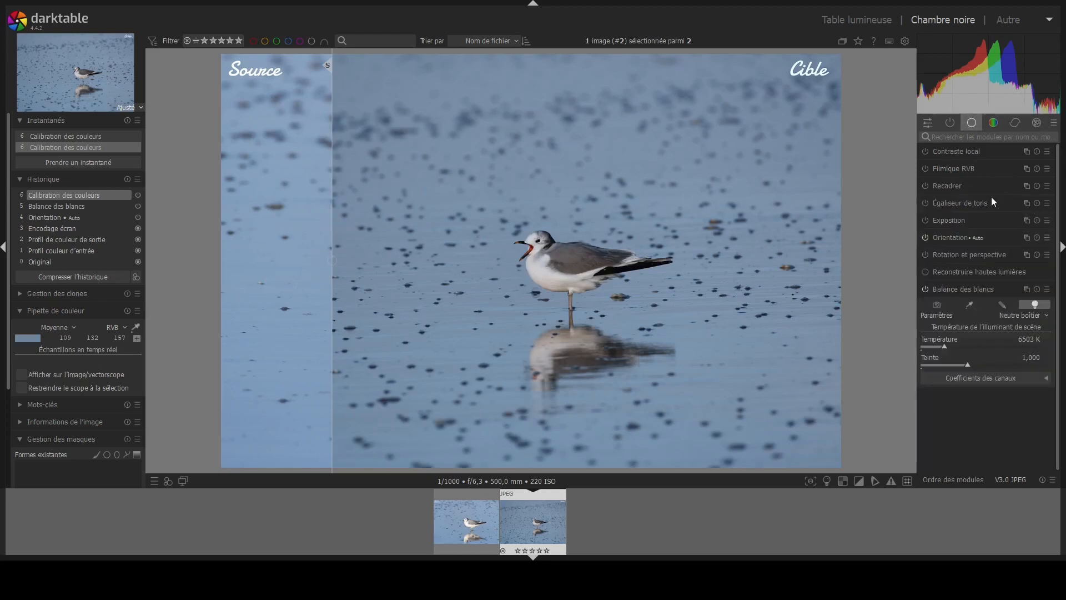
left_click(959, 220)
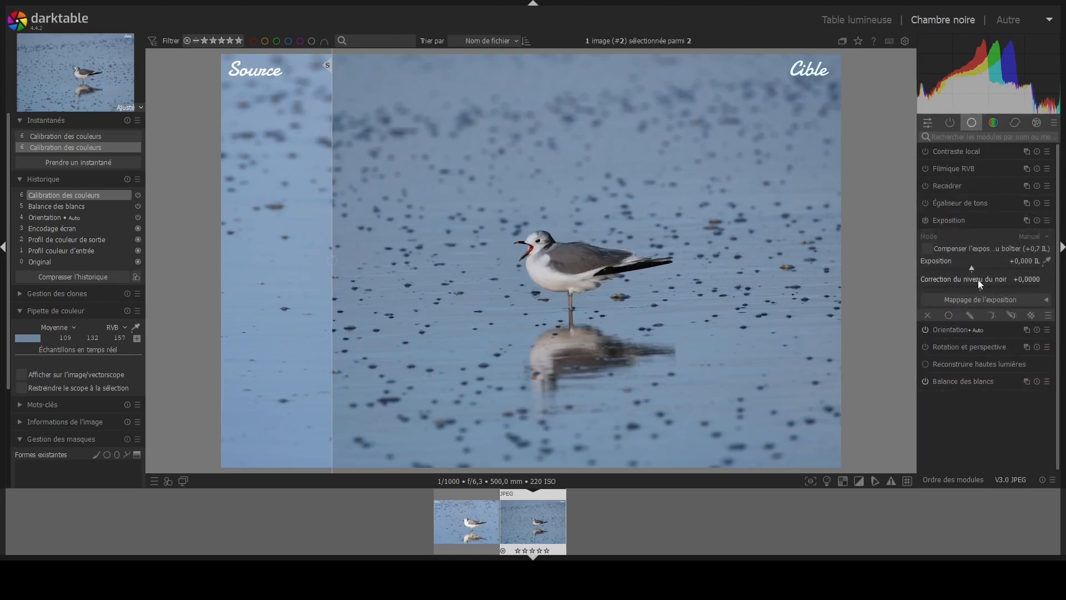
left_click_drag(972, 267, 979, 265)
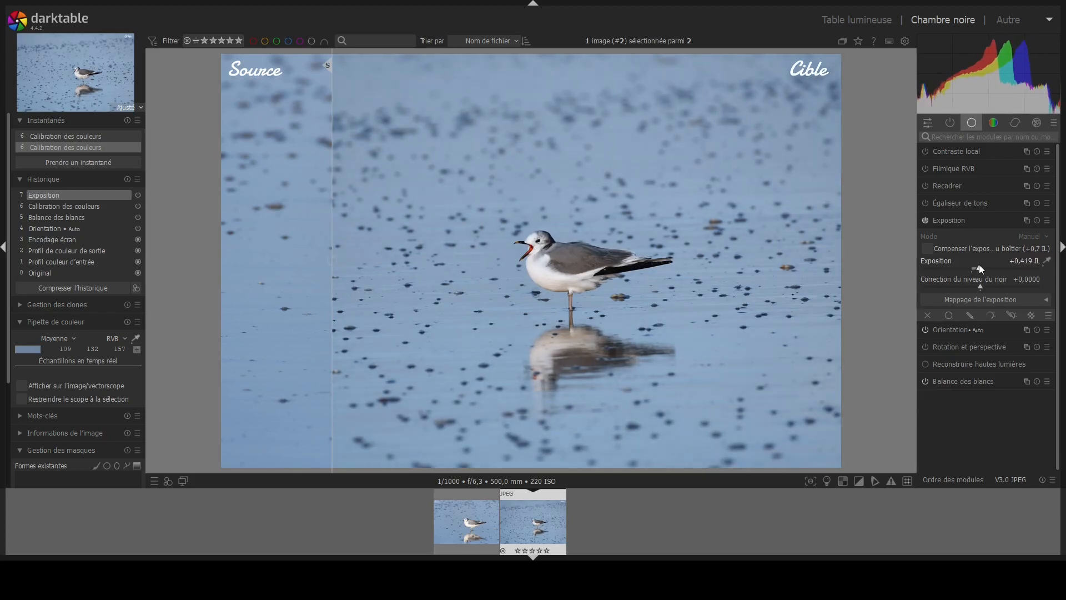
left_click_drag(325, 65, 285, 143)
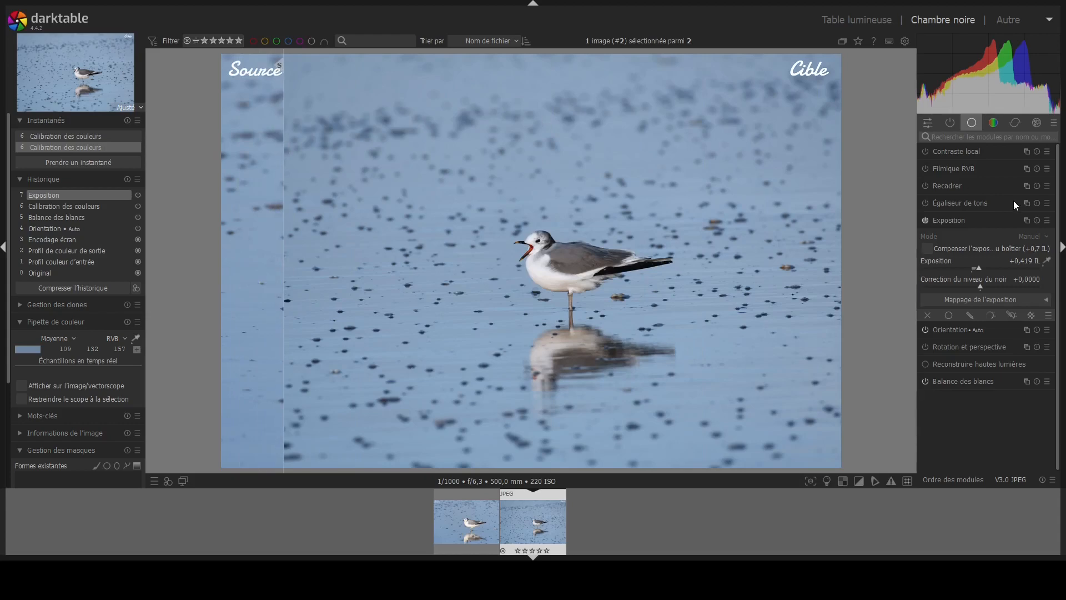